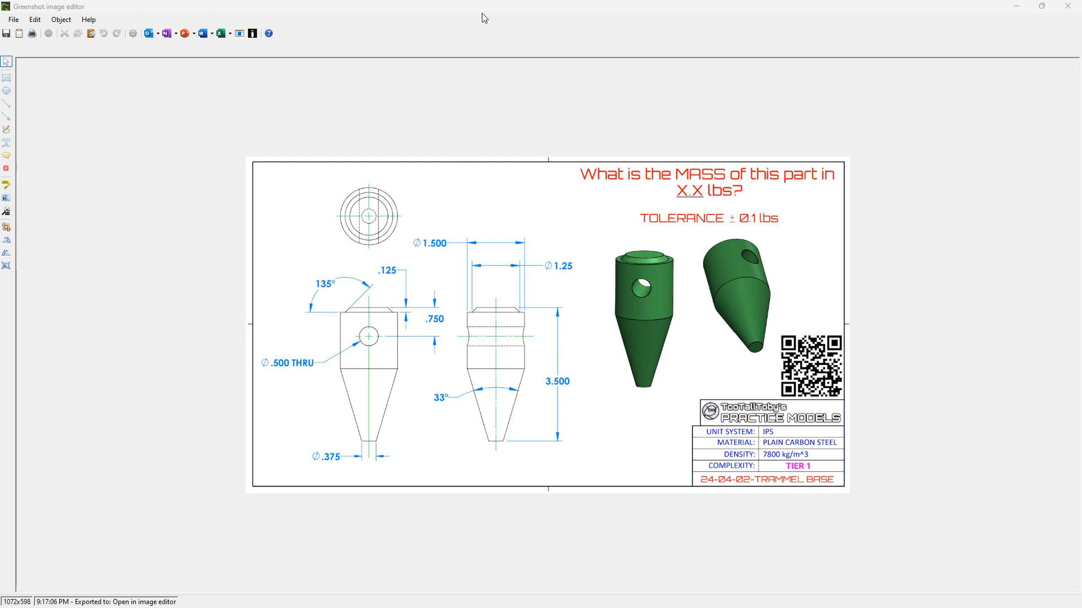
- Switch from the reference drawing to IronCAD, place a catalog cylinder in the empty scene and set its diameter to 1.5 in
drag(485, 10, 1081, 109)
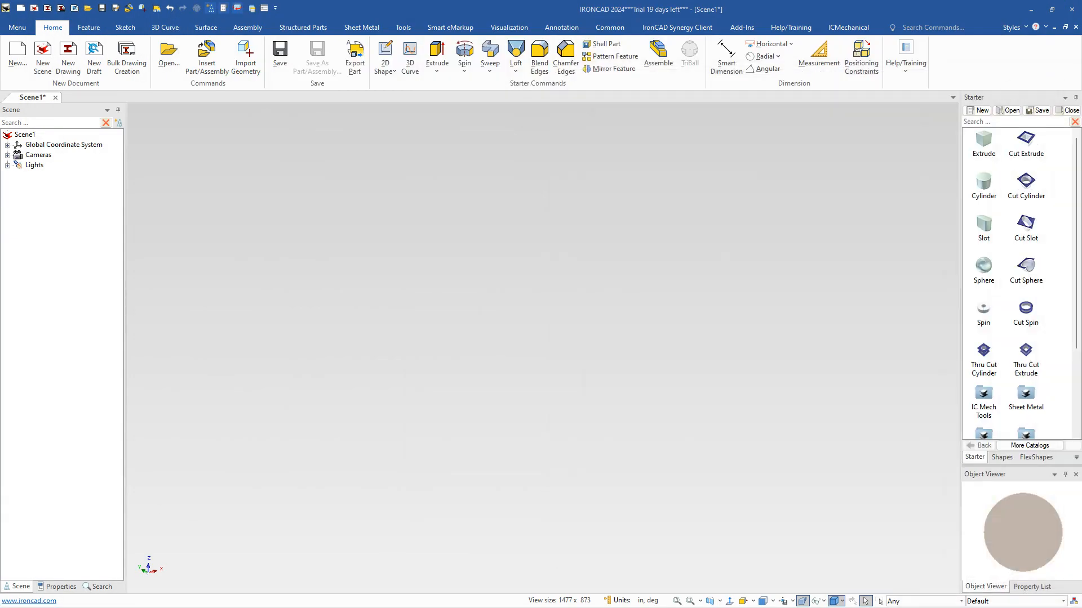
drag(983, 180, 530, 411)
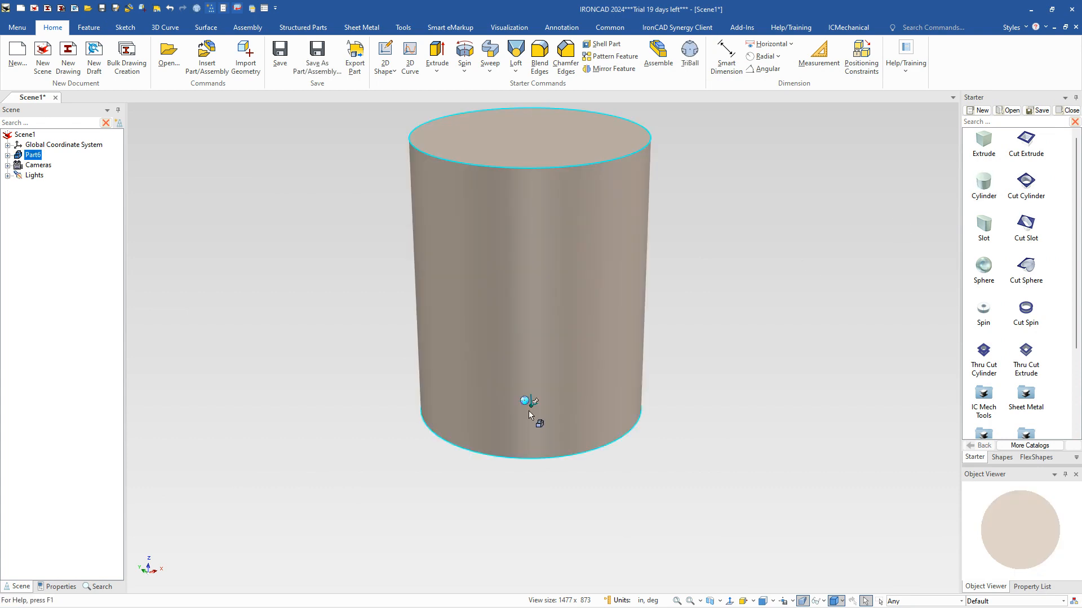
click(570, 332)
text(1.5)
key(Tab)
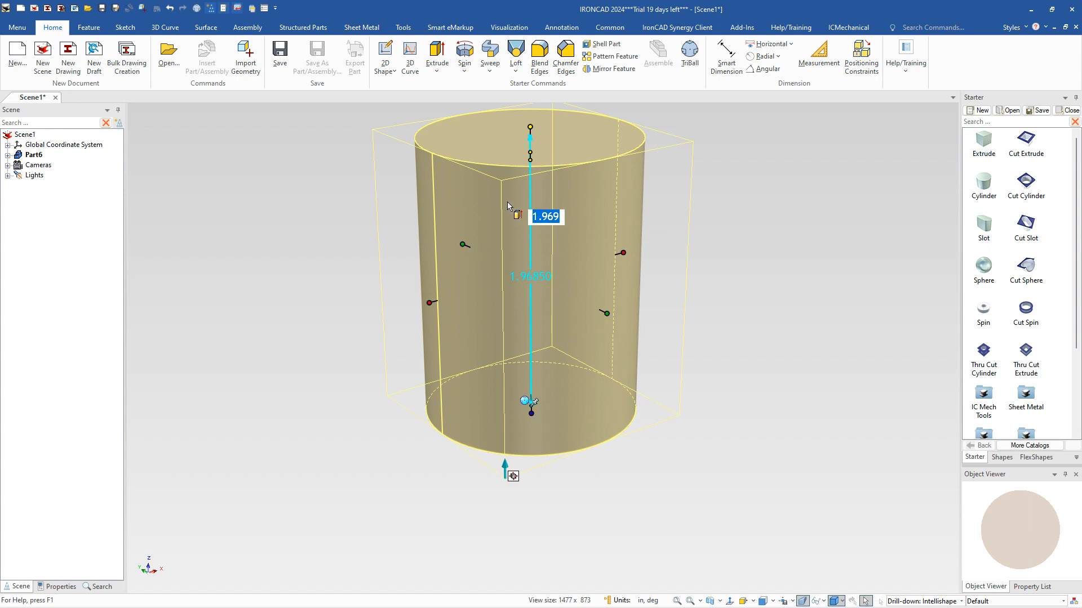
scroll(527, 211, down, 2)
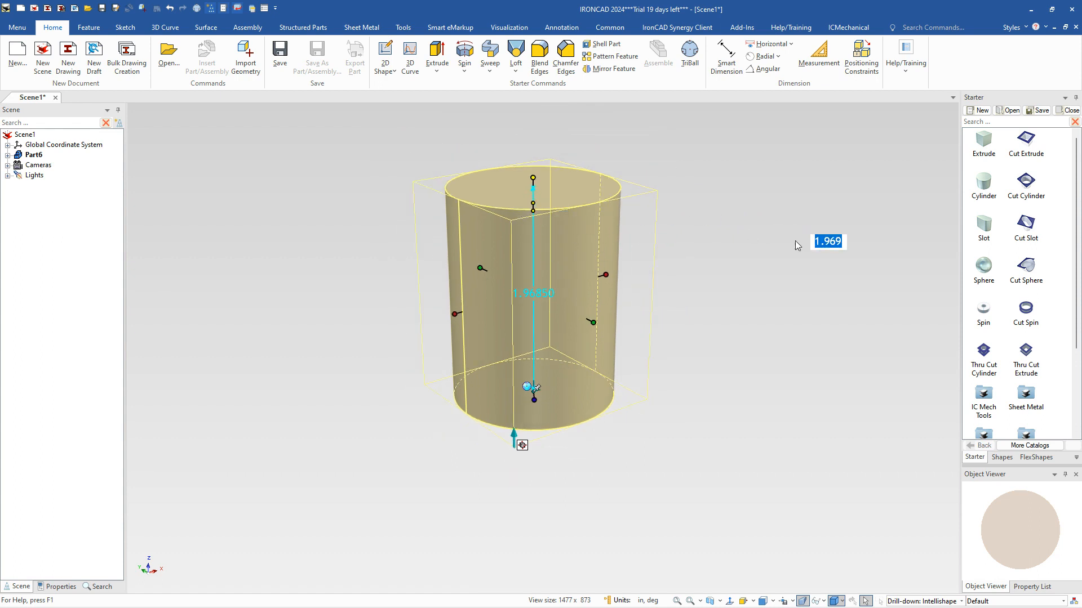
click(925, 213)
- Add a second cylinder centred on the first one's top face, with a 1.25 in diameter and 0.125 in height
drag(983, 185, 534, 184)
scroll(571, 200, down, 3)
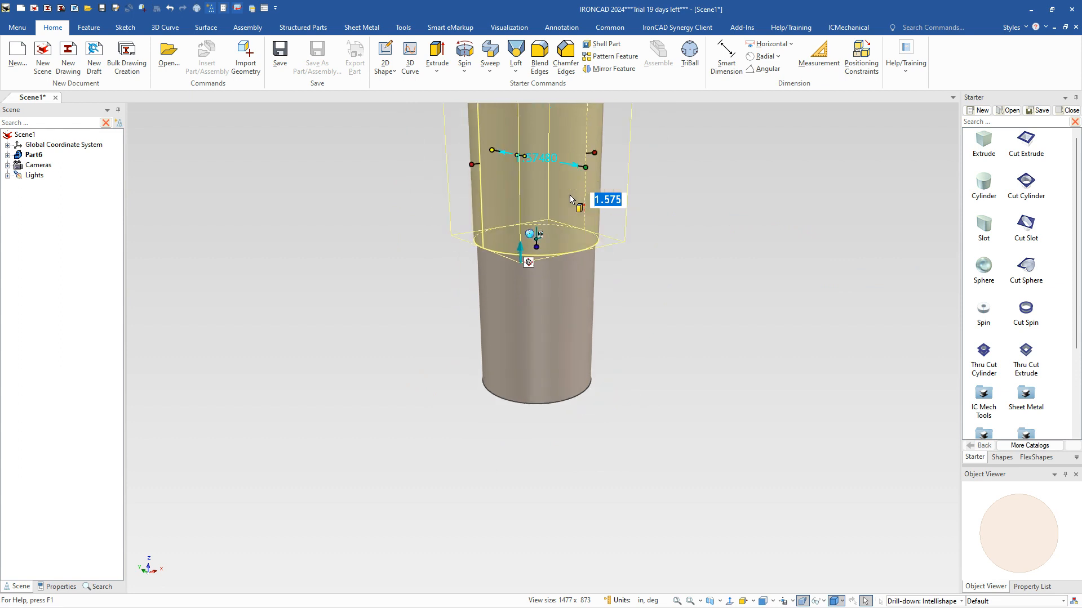
text(1.25)
key(Tab)
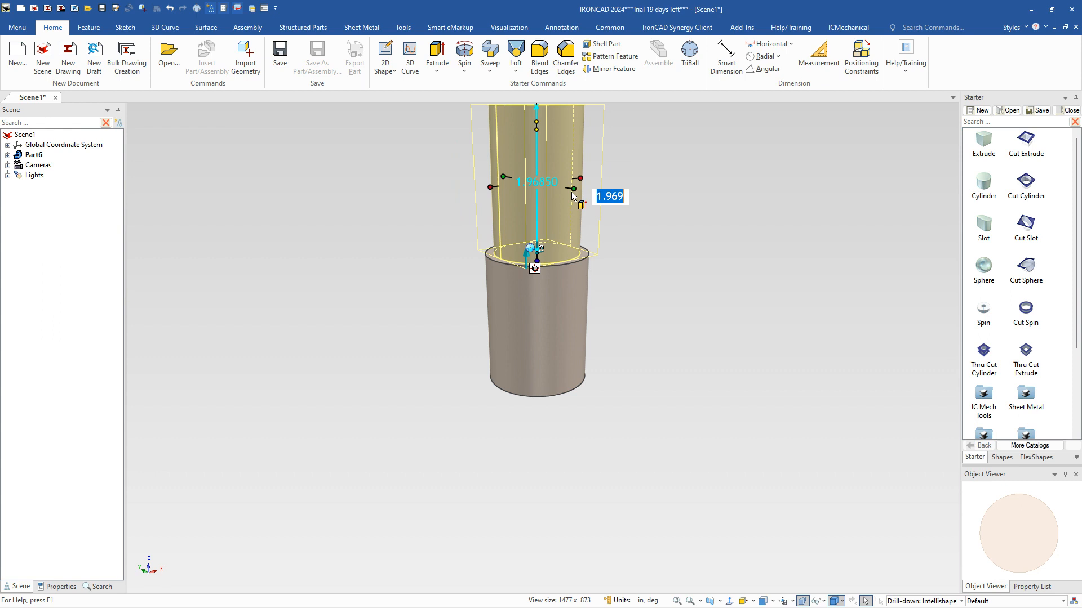
scroll(572, 196, down, 1)
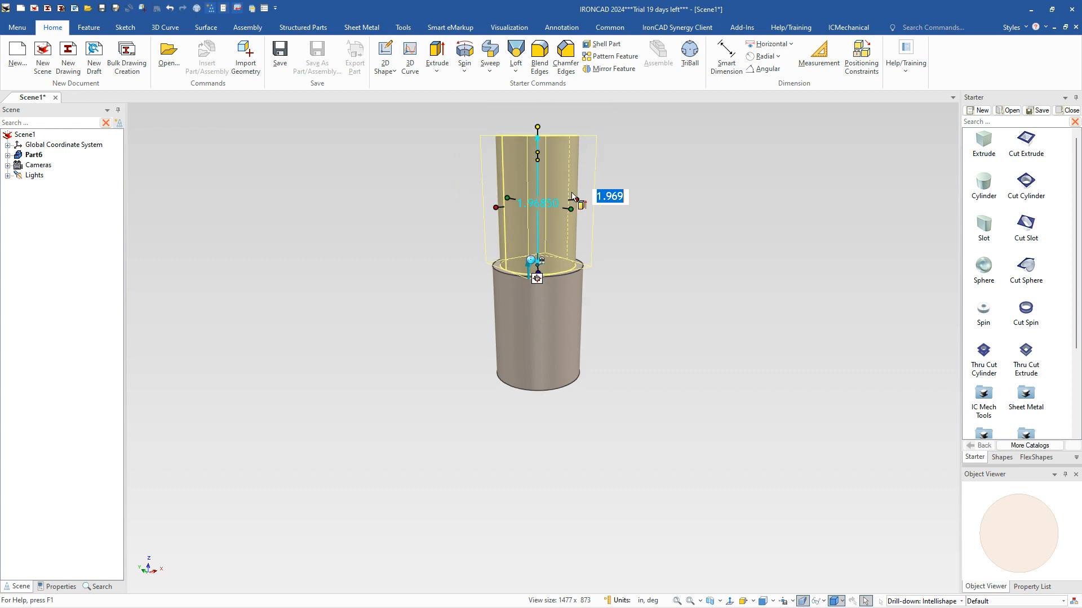
text(0.2)
key(Tab)
scroll(545, 280, up, 3)
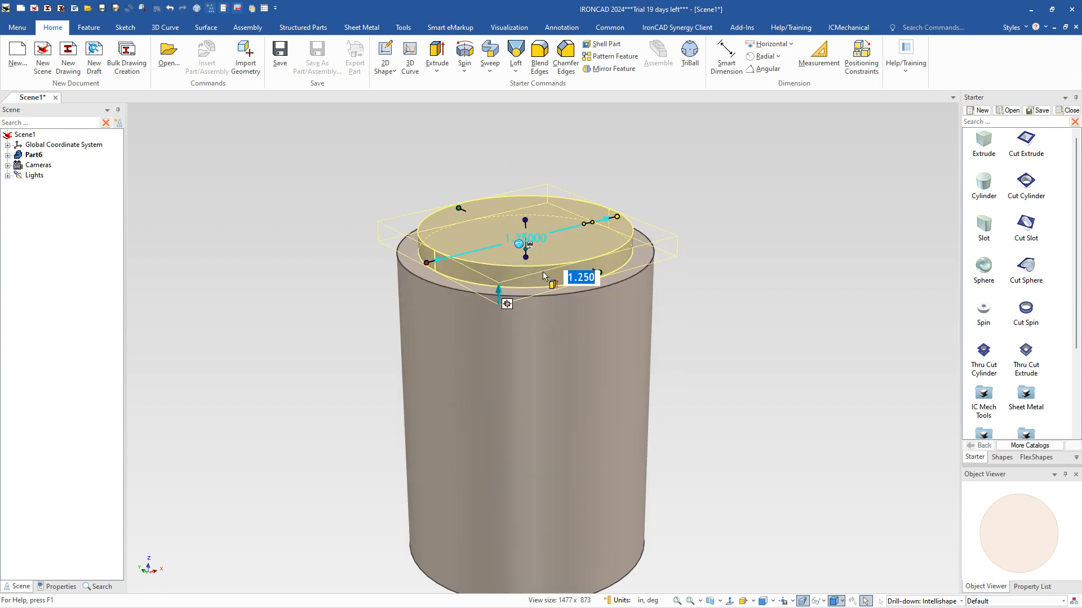
- Reshape the side surface of the small top cylinder with a taper at a tilt angle of -45 degrees
right_click(544, 276)
click(608, 504)
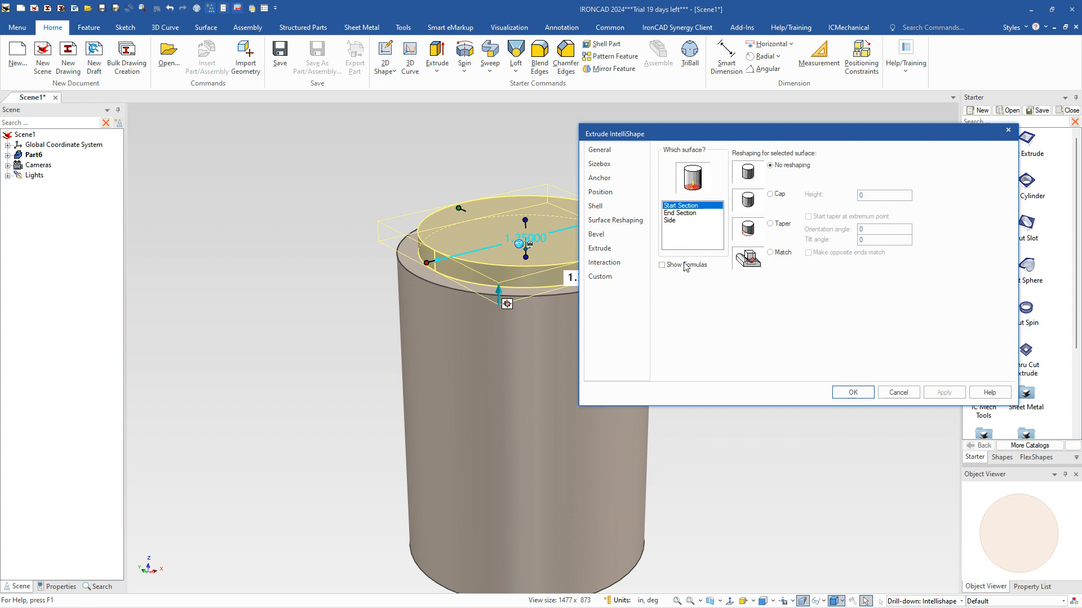
click(672, 220)
click(770, 224)
text(-45)
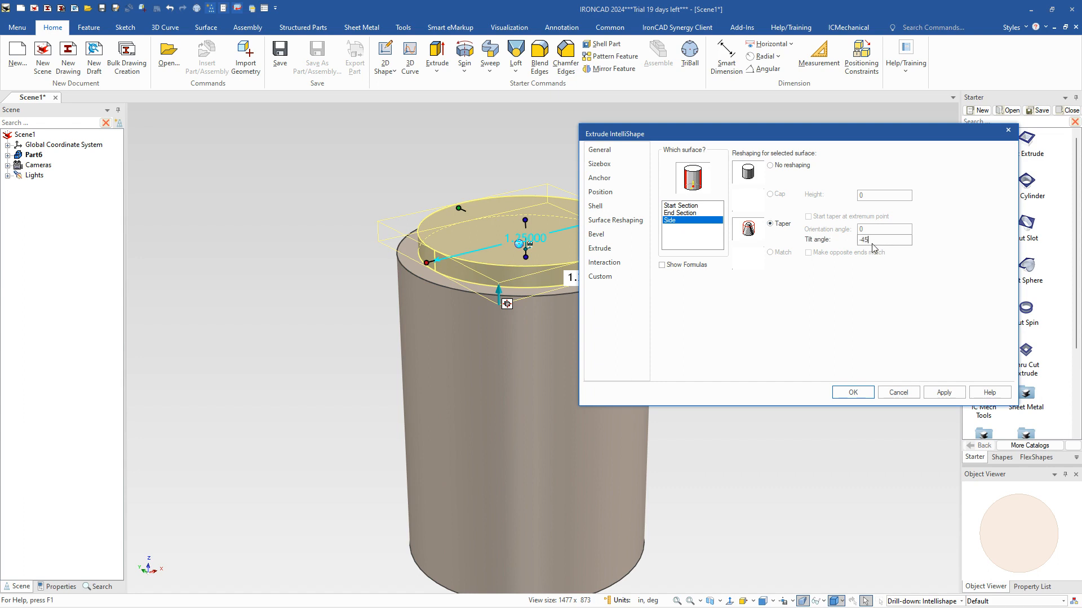
key(Return)
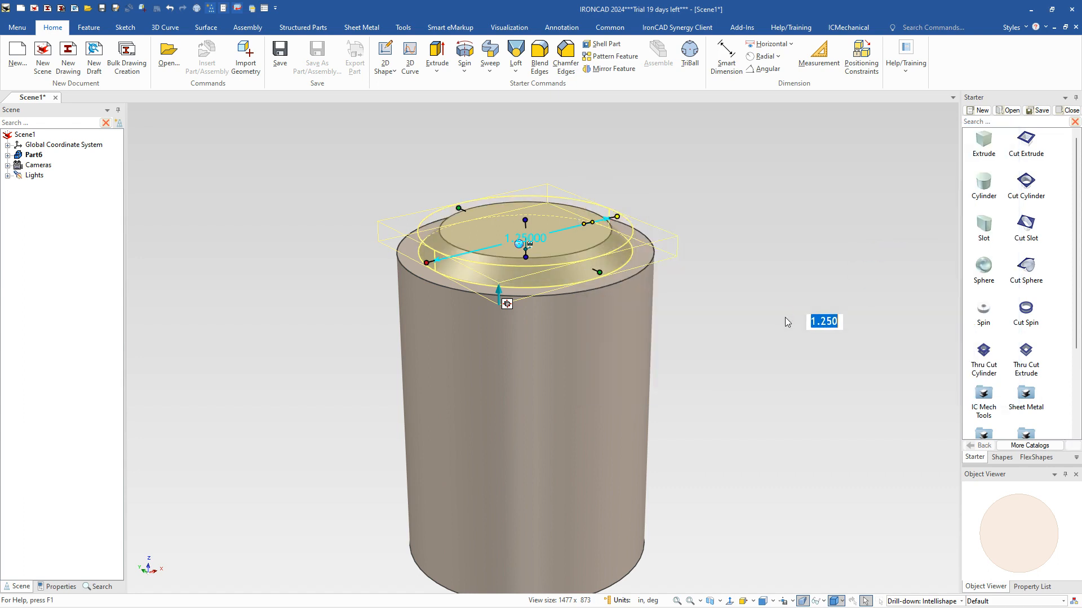
click(586, 277)
click(591, 282)
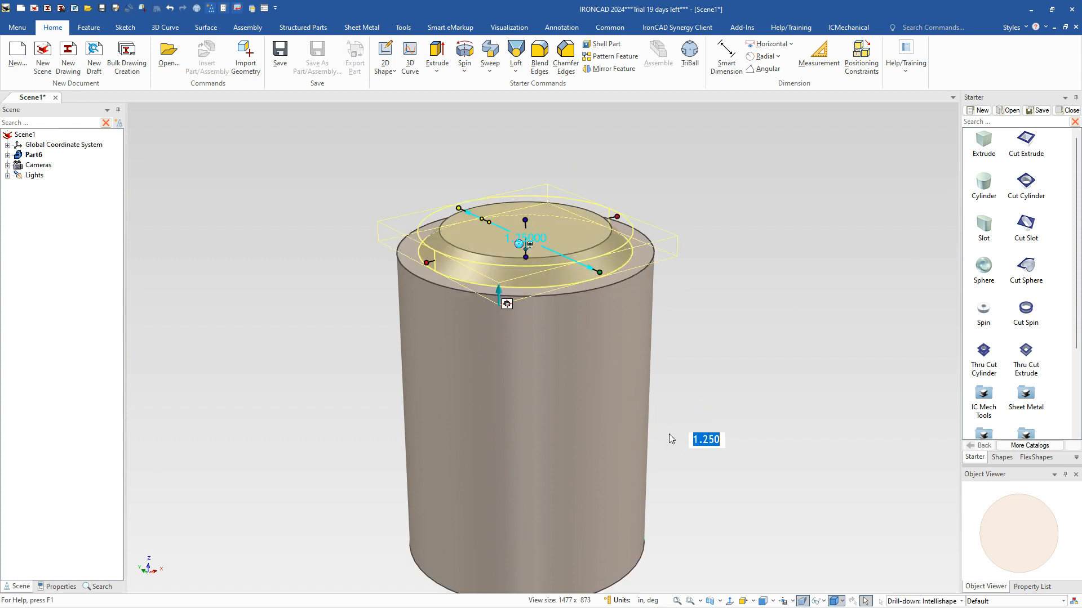
- Lengthen the main cylinder downward by setting its bottom end's distance from the centre point of the part's top face to 3.5 in
click(608, 410)
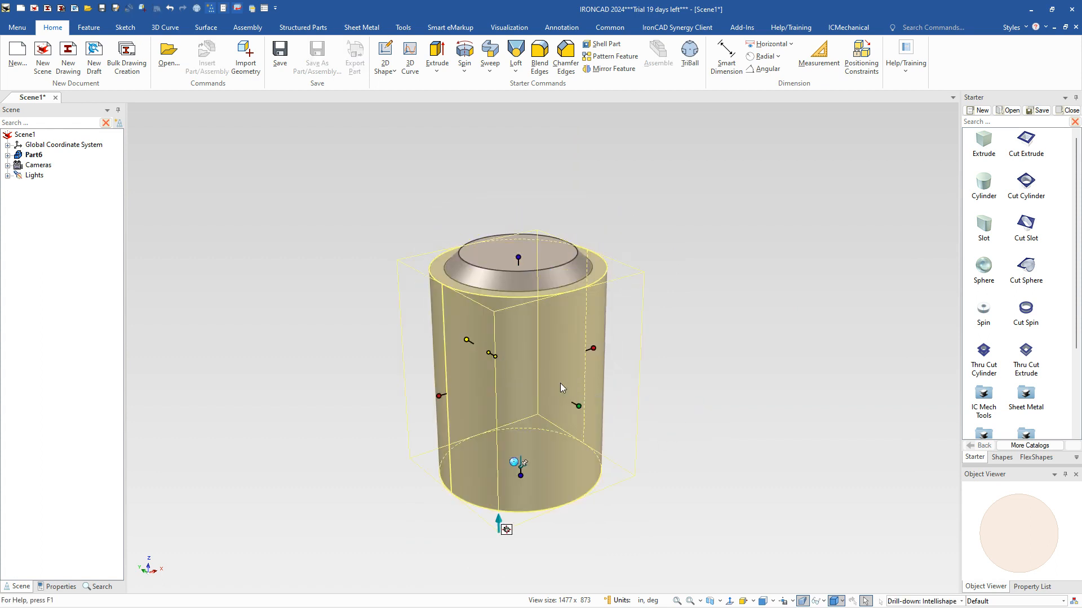
right_click(520, 475)
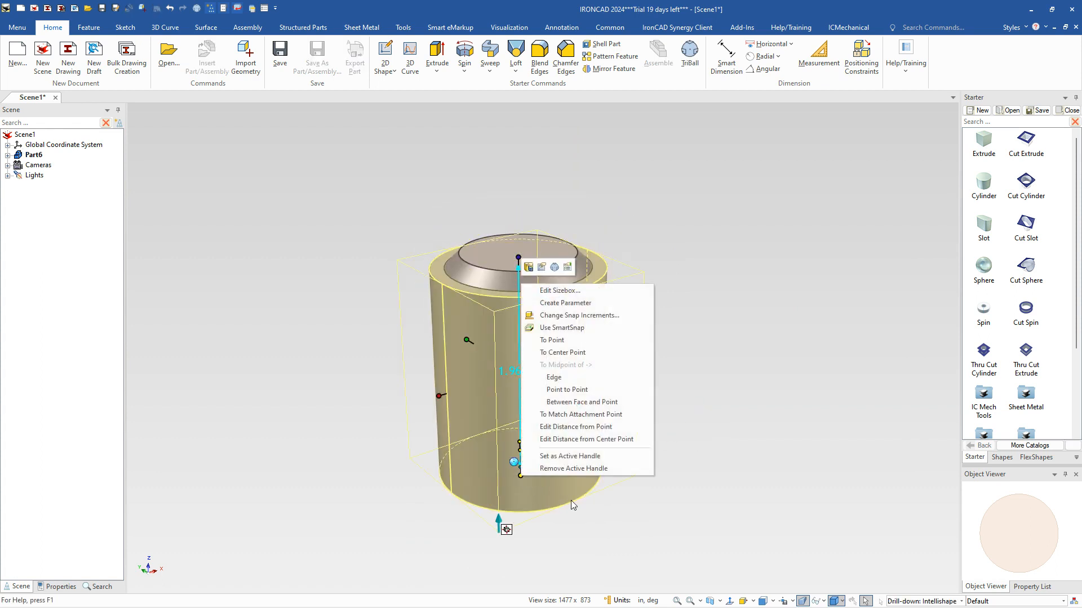
click(580, 430)
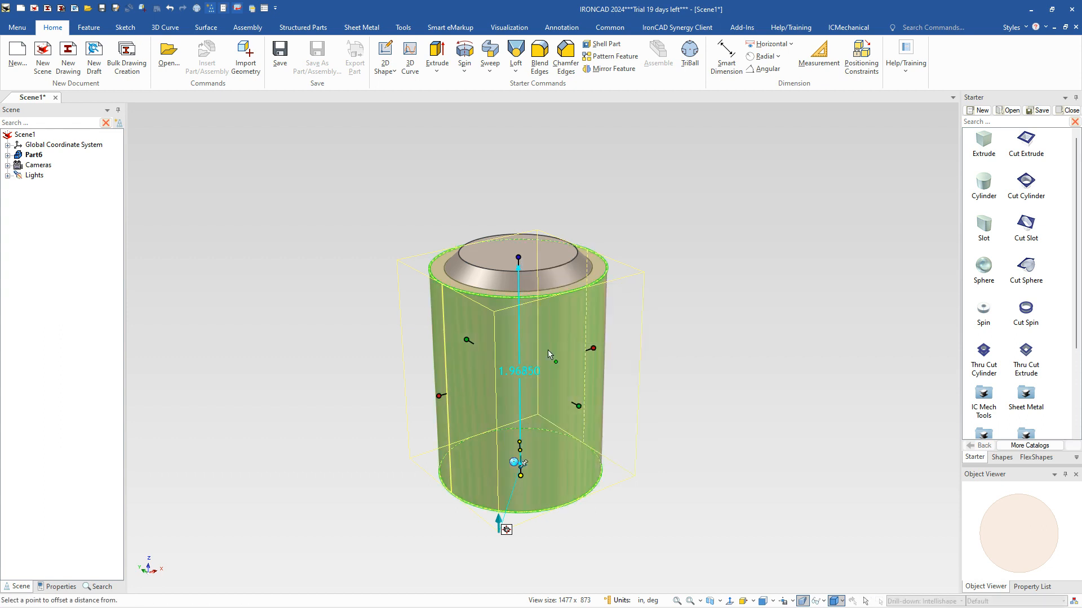
click(538, 261)
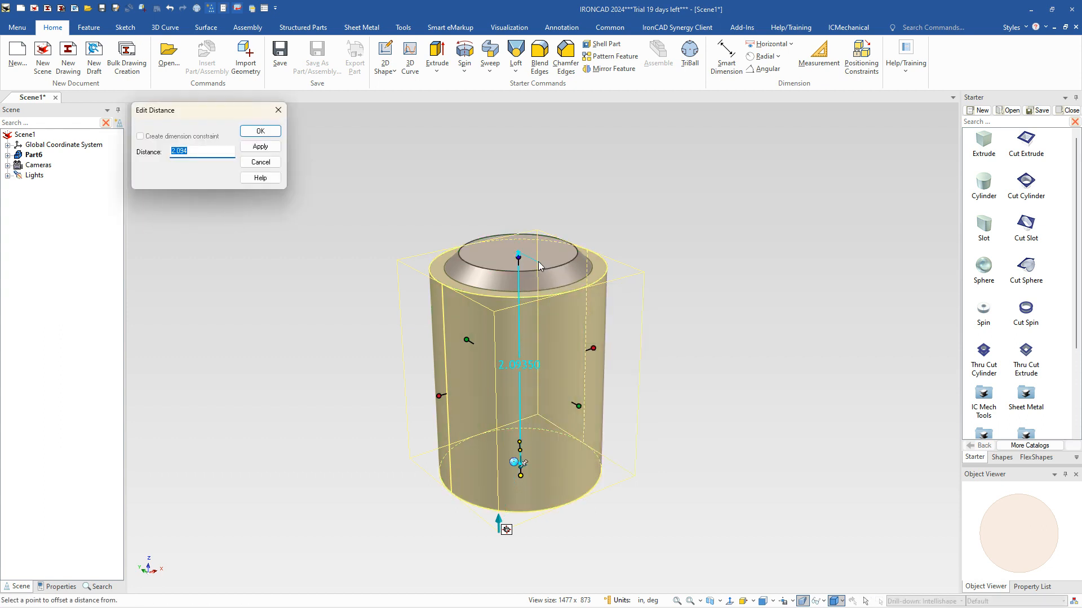
text(3.5)
key(Return)
click(701, 472)
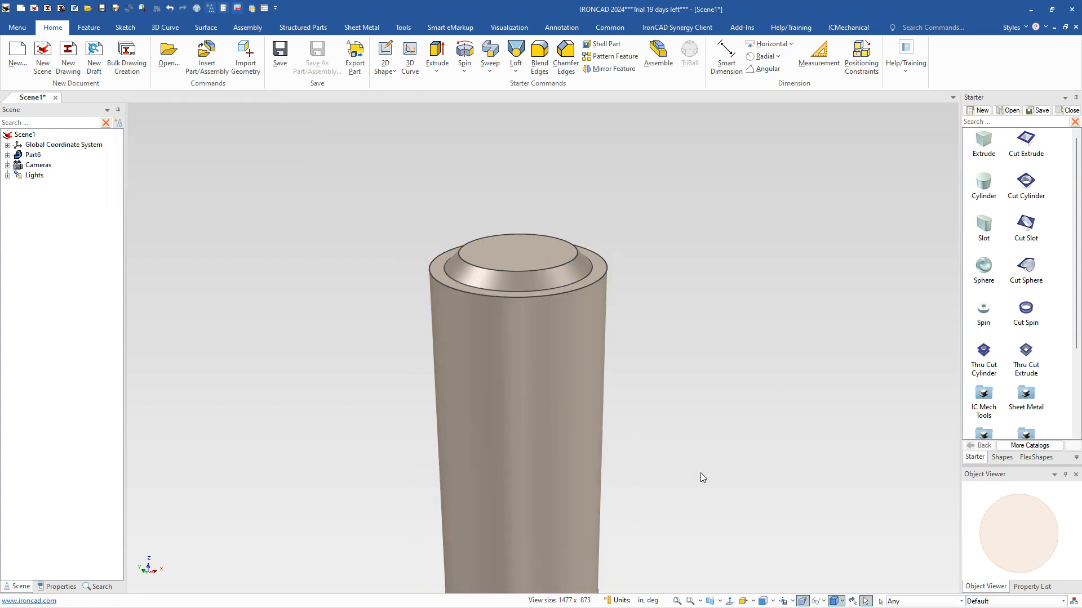
- Chamfer the main cylinder's bottom edge with the Distance-Angle type, using a distance of 0.563 in and an angle of 73.5 degrees
scroll(657, 478, down, 4)
middle_drag(613, 524, 586, 490)
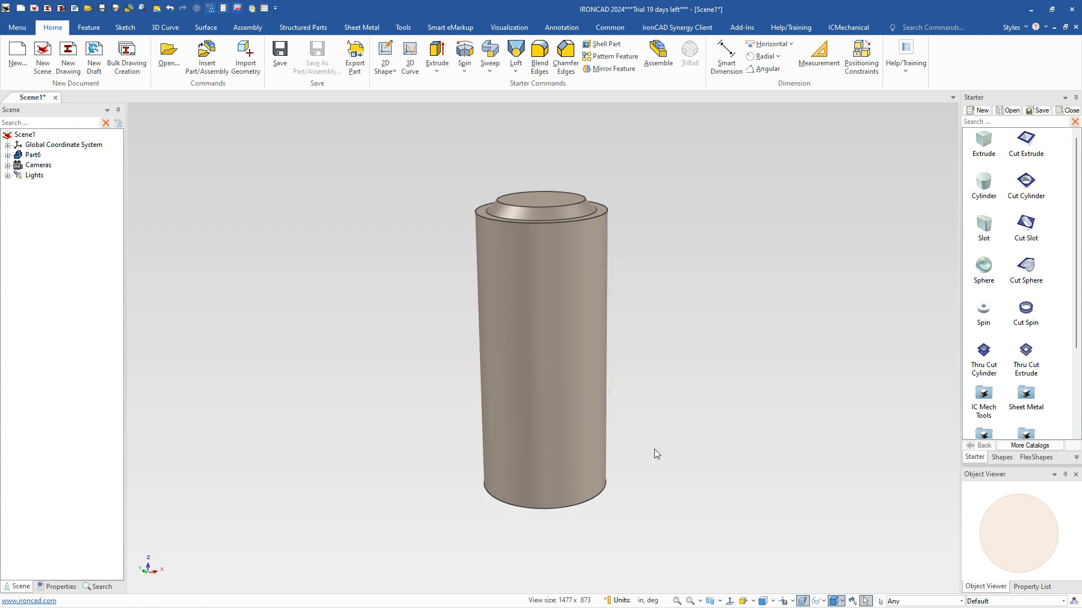
middle_drag(600, 431, 591, 446)
click(459, 490)
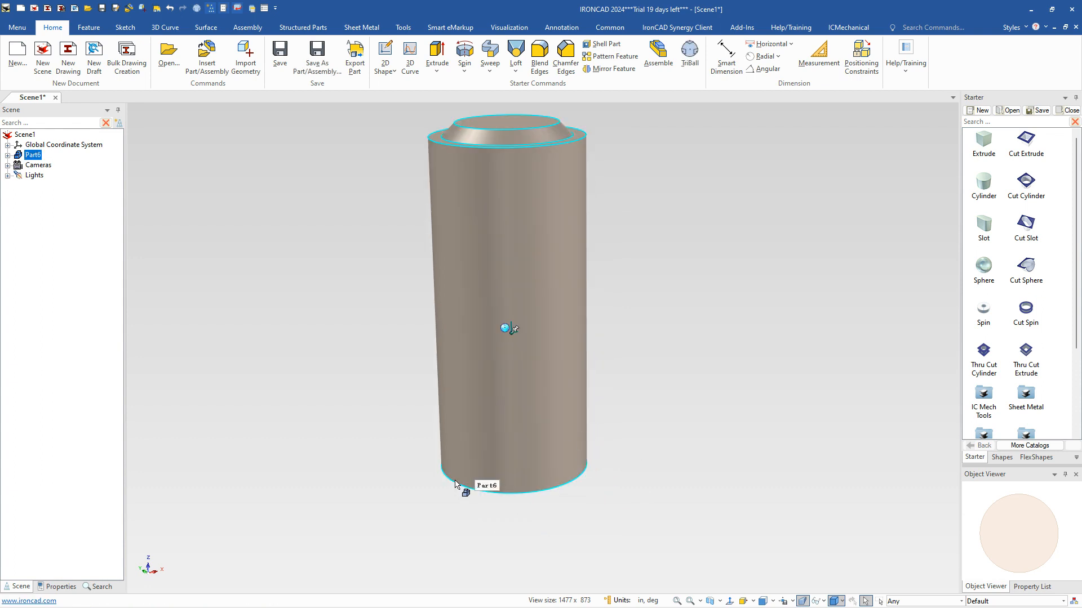
click(457, 489)
click(457, 488)
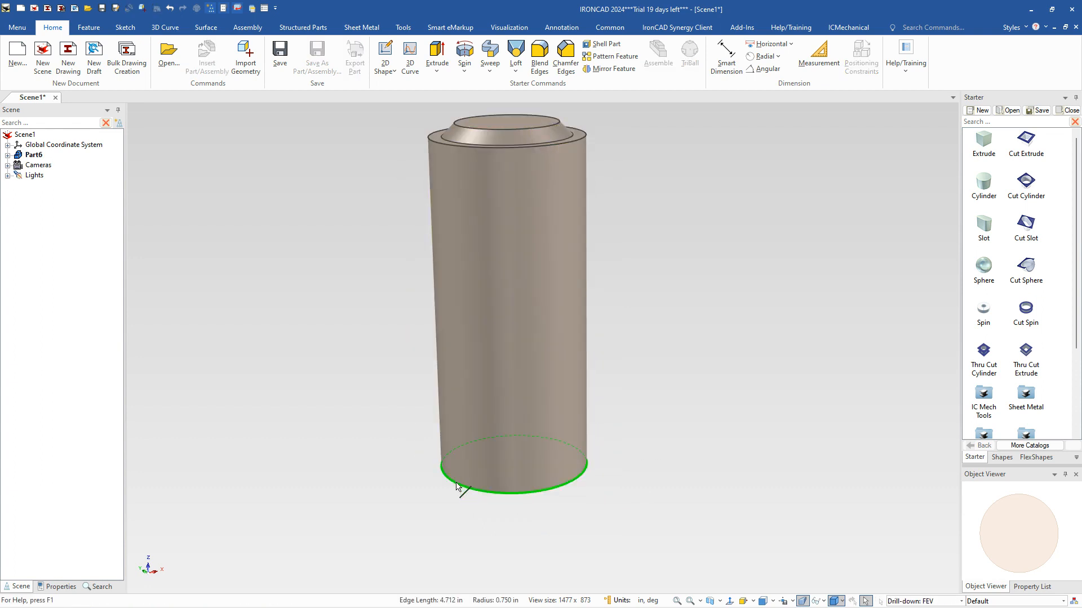
right_click(457, 489)
click(479, 497)
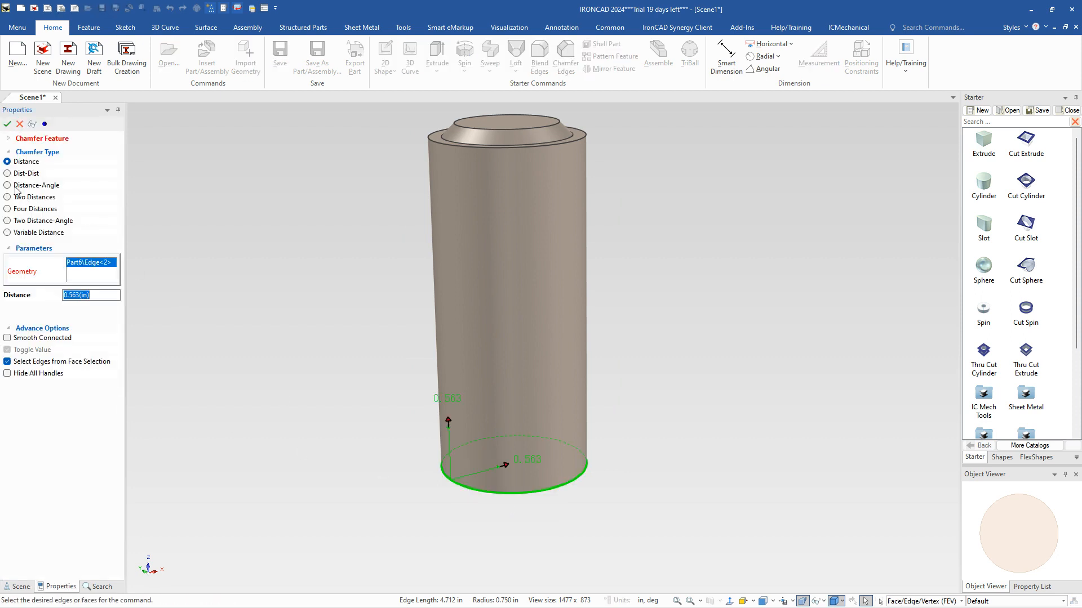
click(17, 186)
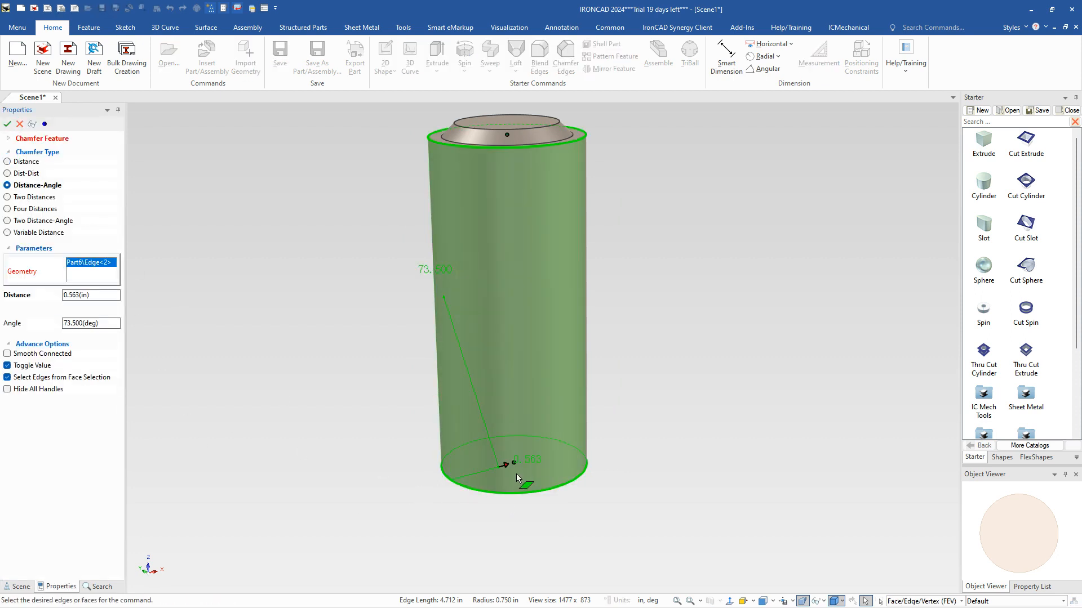
click(103, 297)
click(7, 124)
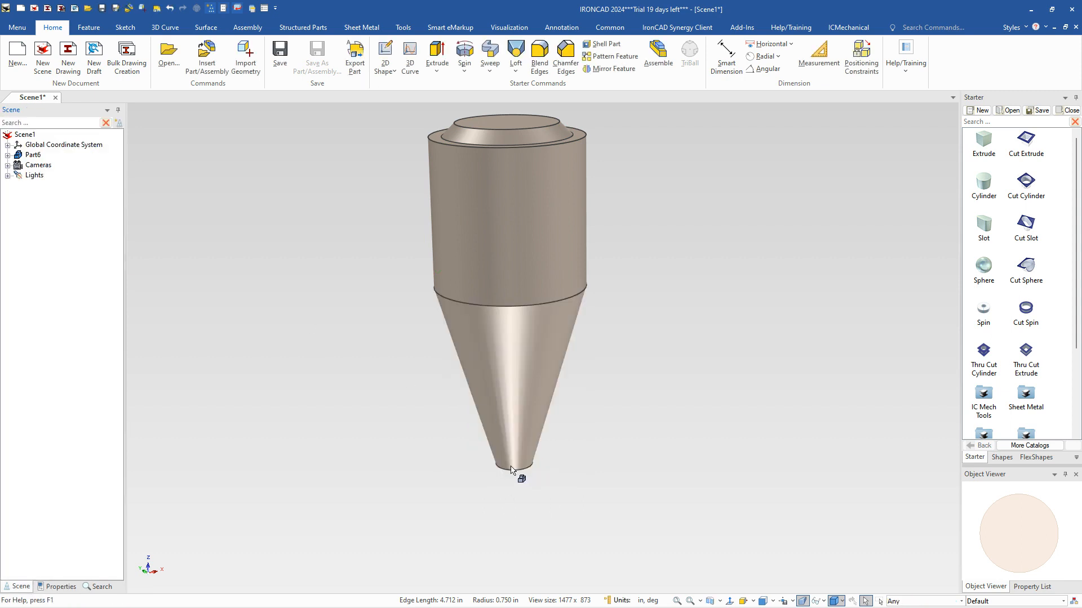
- Place a Thru Cut Cylinder at the centre of the part's top face and rotate it with the TriBall so the hole runs horizontally
middle_drag(532, 475, 509, 466)
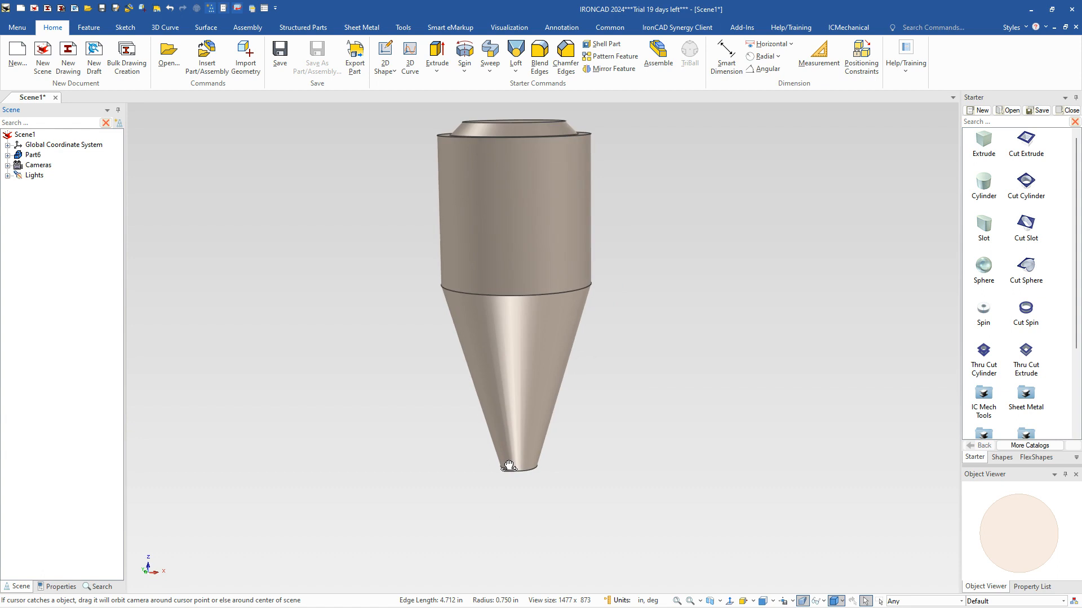
scroll(545, 373, down, 2)
scroll(528, 283, up, 2)
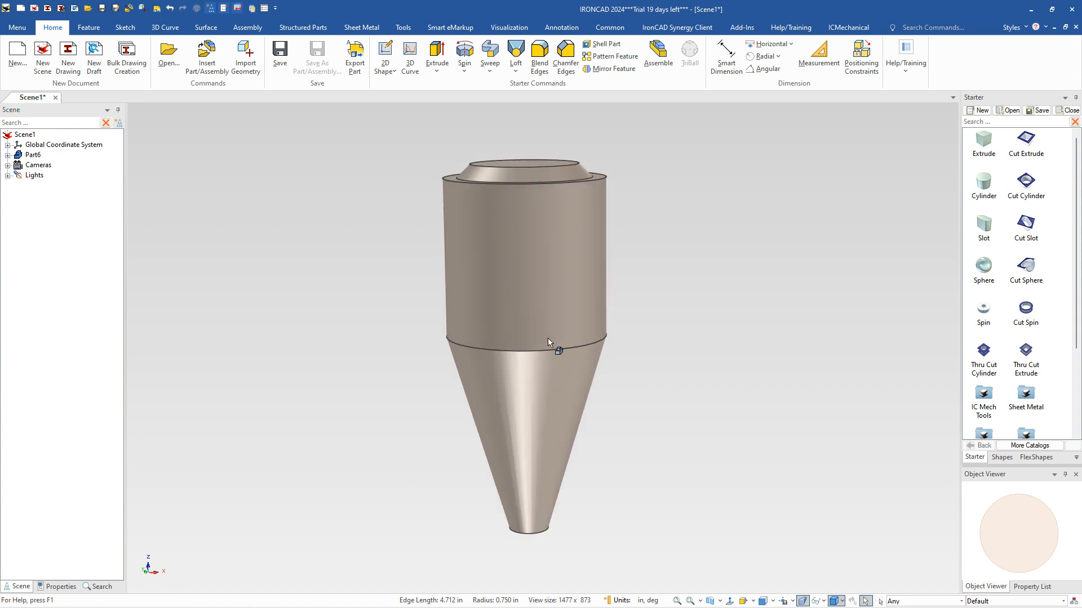
middle_drag(555, 297, 589, 266)
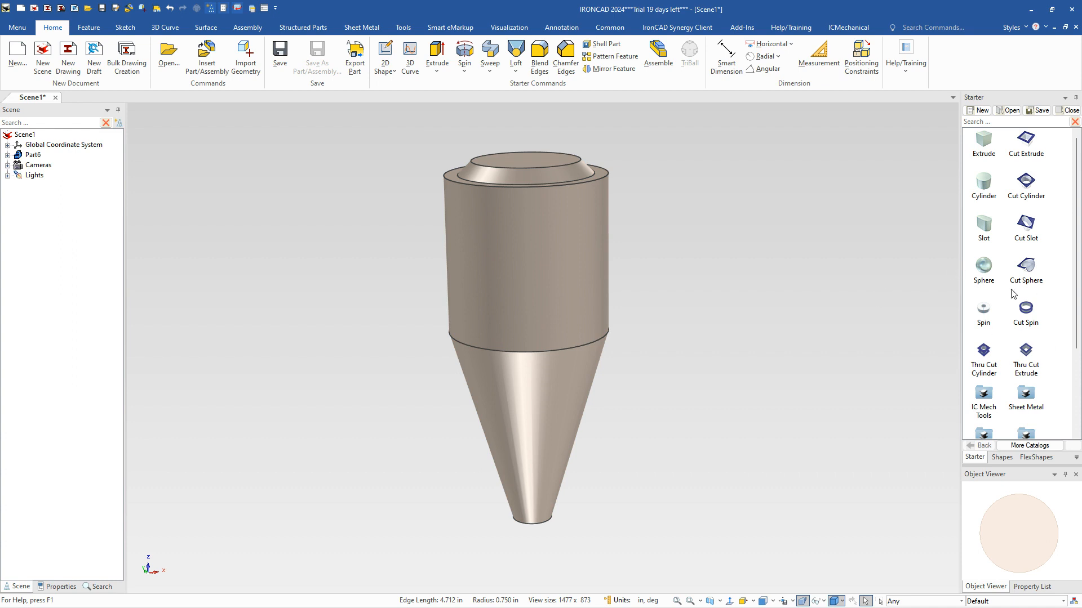
middle_drag(560, 225, 560, 265)
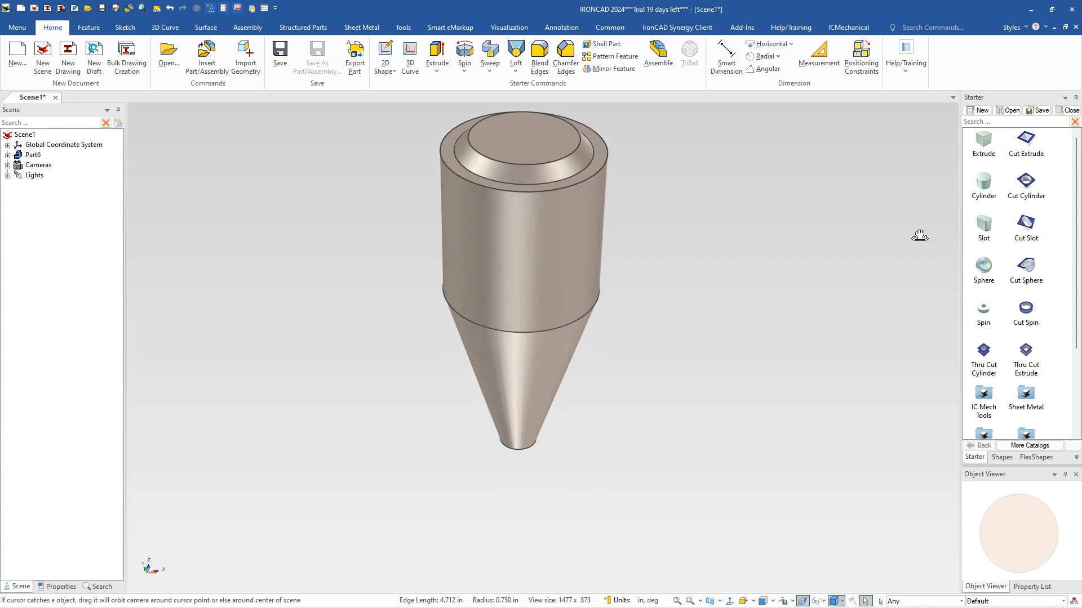
drag(985, 356, 524, 140)
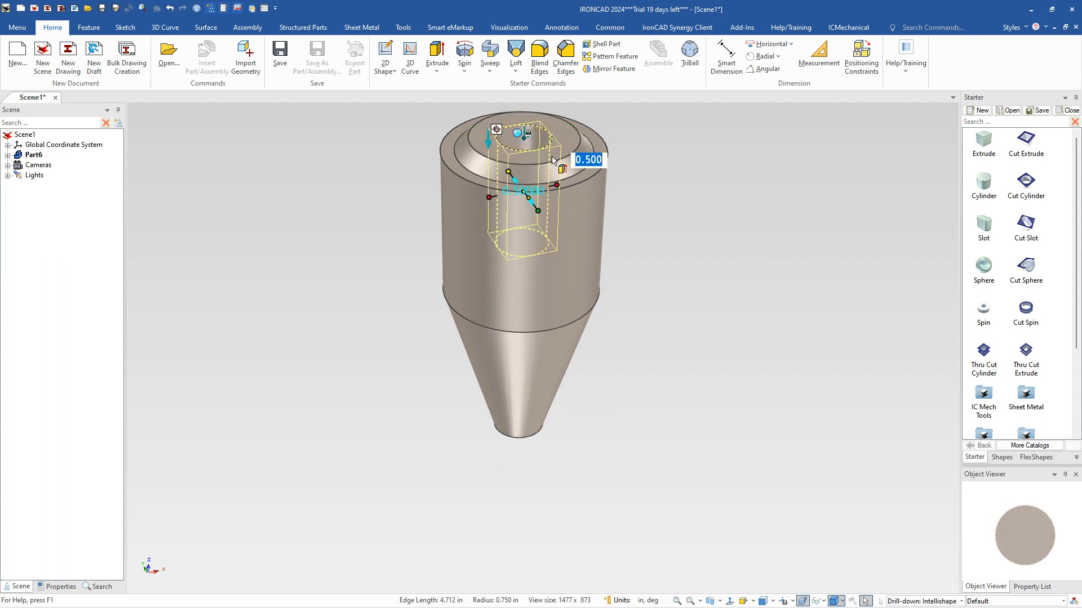
key(F10)
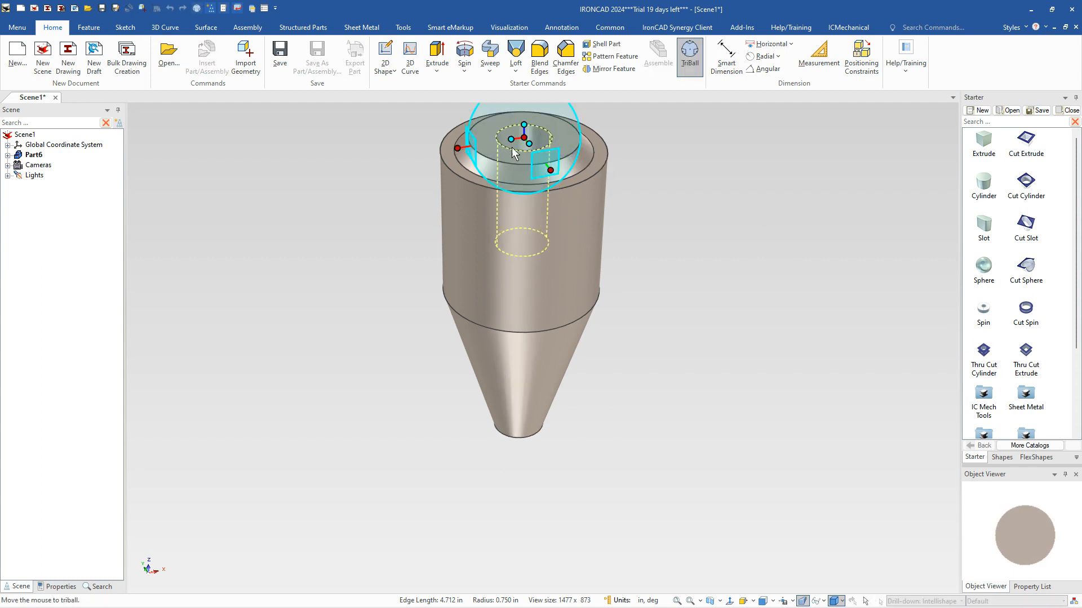
click(461, 148)
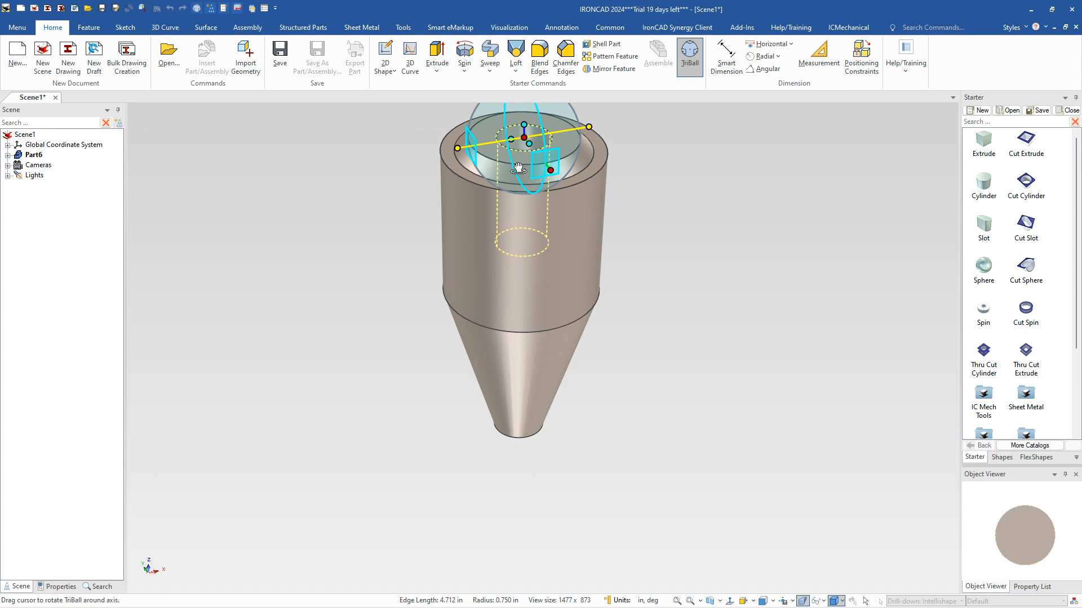
drag(534, 147, 549, 207)
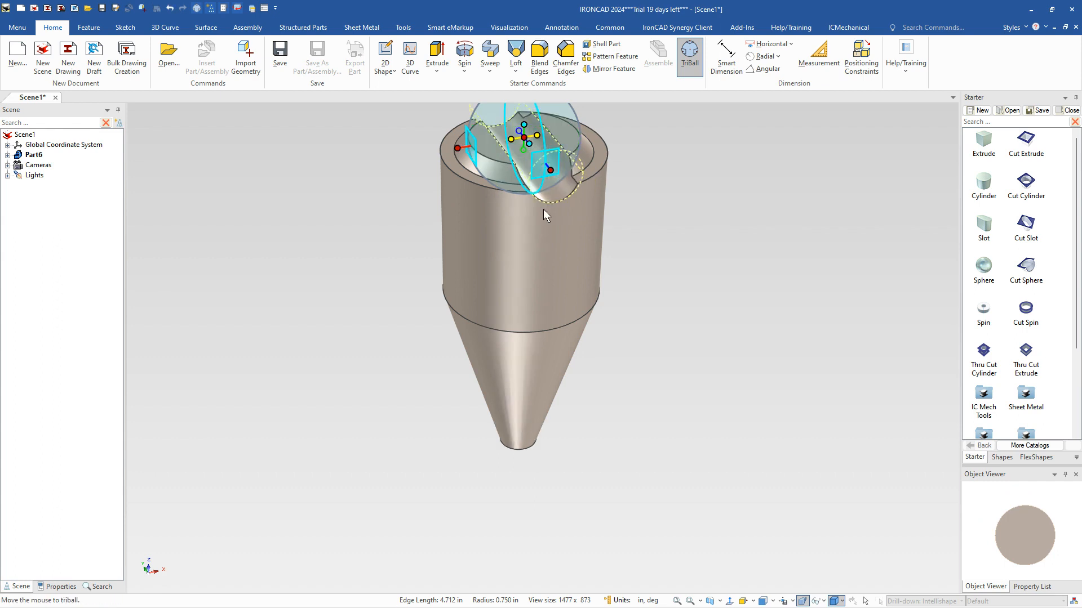
- Move the horizontal through hole down 0.75 in from the part's top face with the TriBall
mouse_move(595, 236)
middle_down()
mouse_move(598, 222)
mouse_move(598, 230)
middle_up()
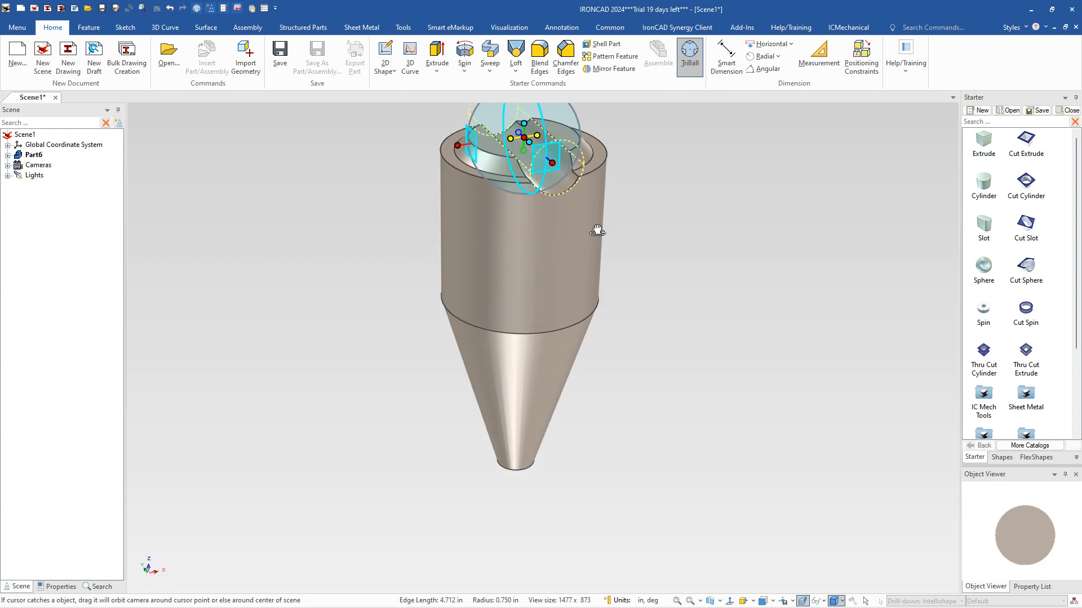
scroll(579, 226, down, 2)
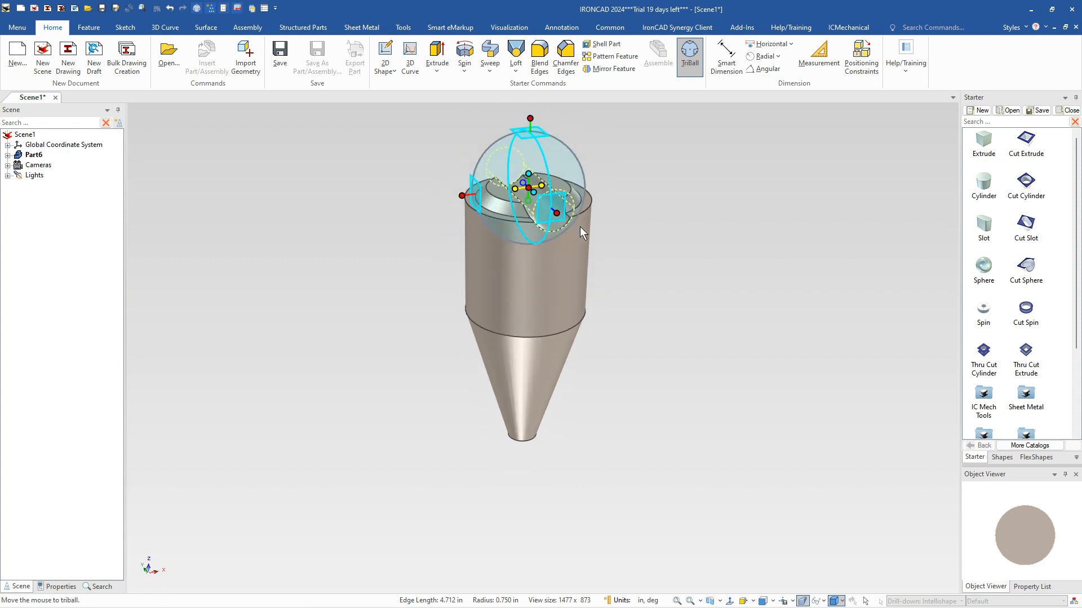
scroll(580, 227, down, 2)
drag(534, 157, 533, 190)
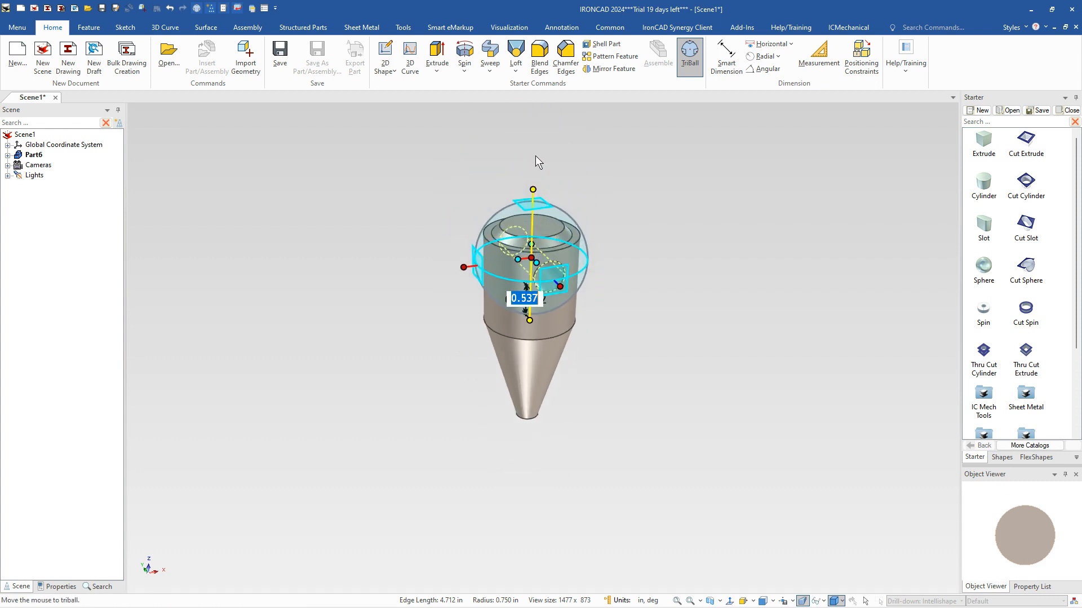
text(.75)
key(Return)
key(F10)
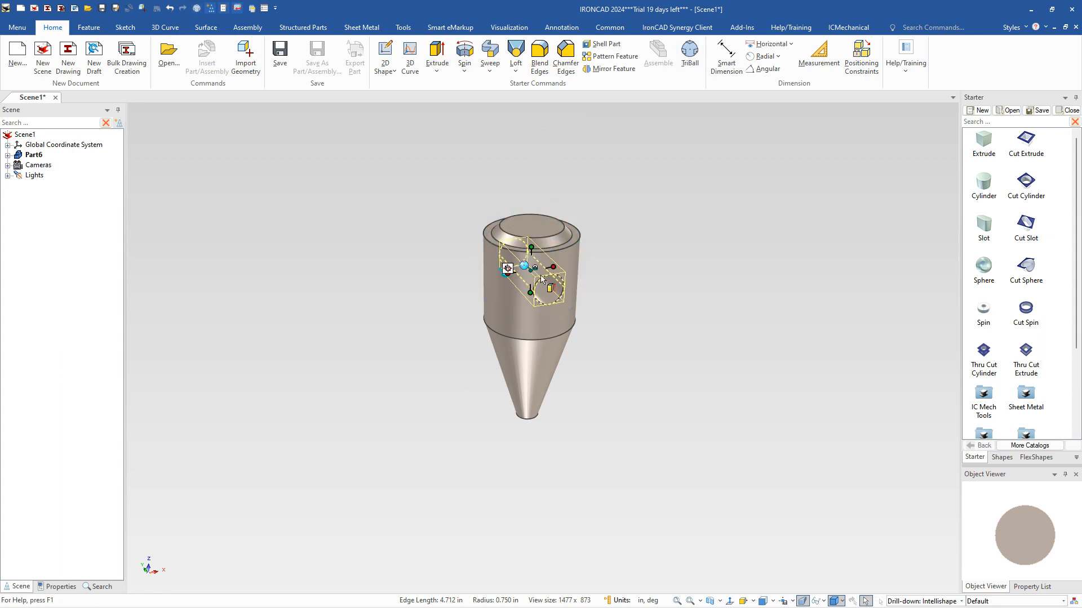
- Check the horizontal through hole's diameter and leave its size editing
click(554, 266)
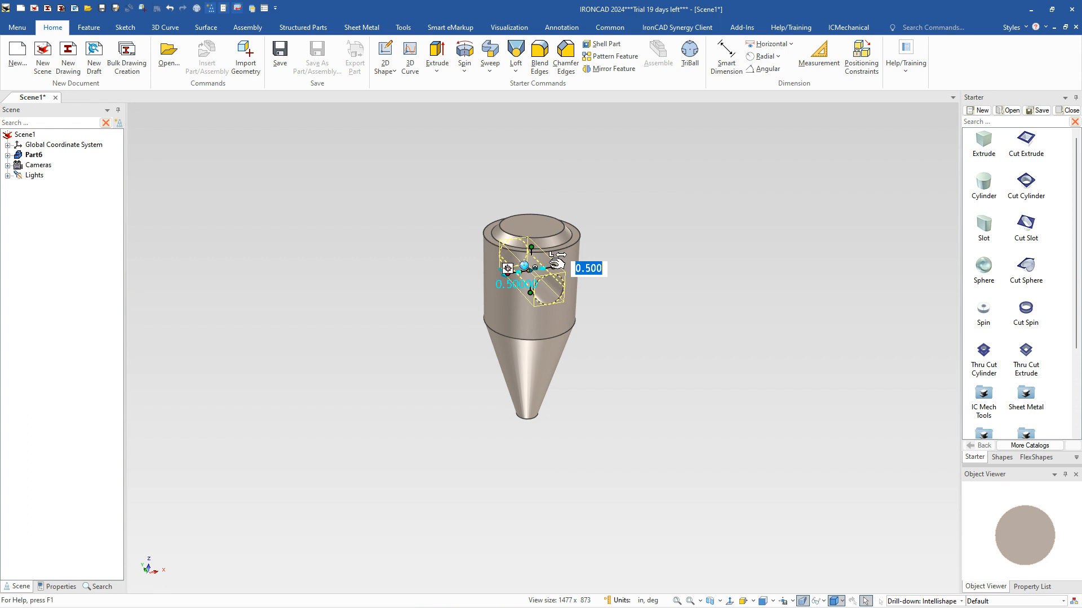
click(681, 327)
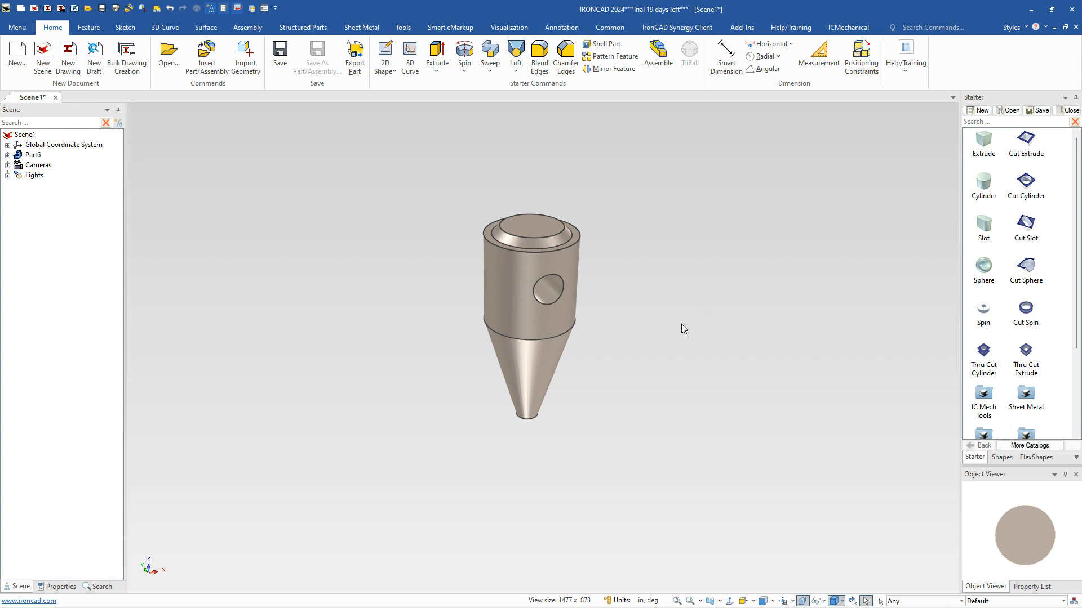
- Select the whole part and open its properties to read its mass
middle_drag(725, 491, 538, 329)
scroll(539, 329, up, 4)
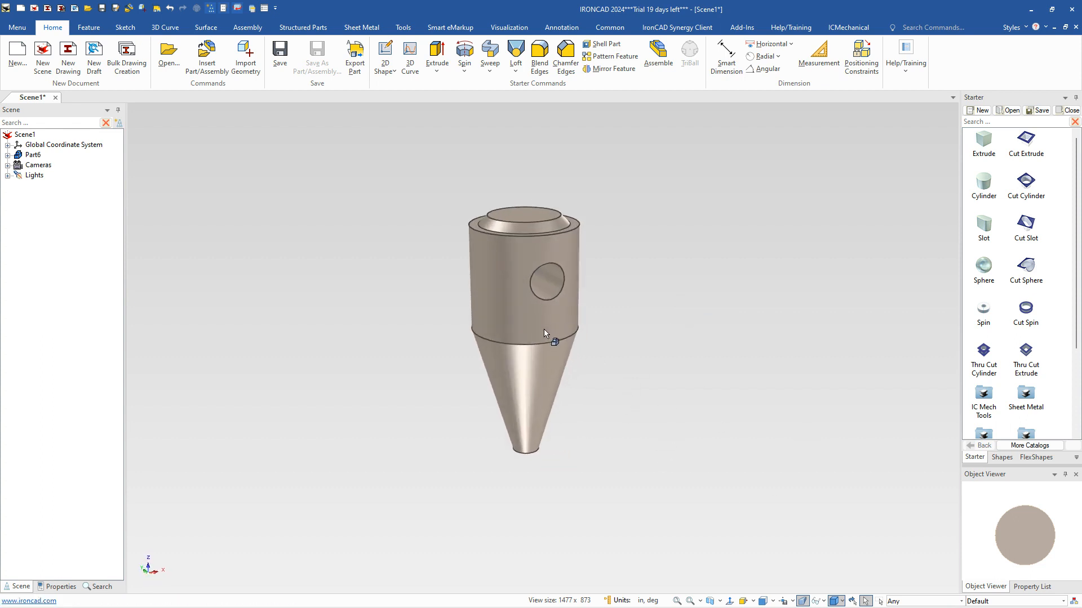
click(519, 361)
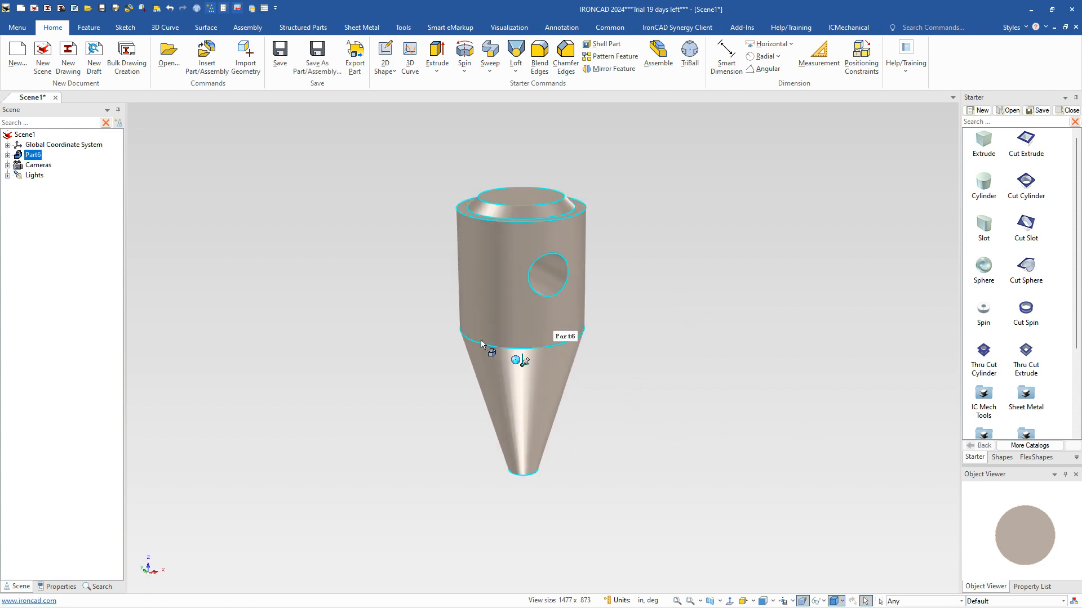
click(57, 587)
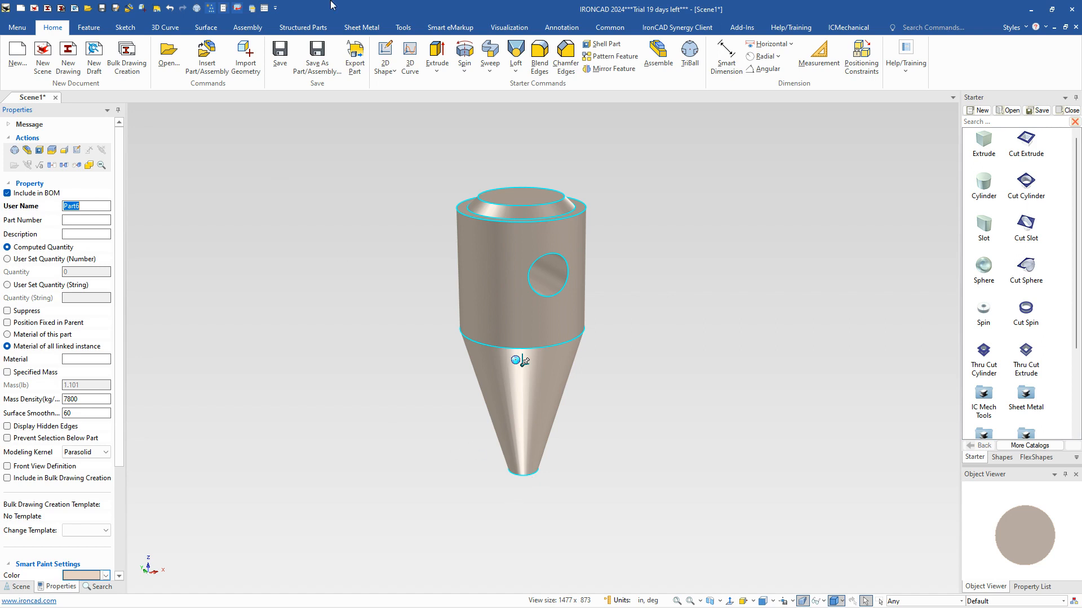
- Section the part with an X-Z plane section tool, reversing the section direction
click(403, 27)
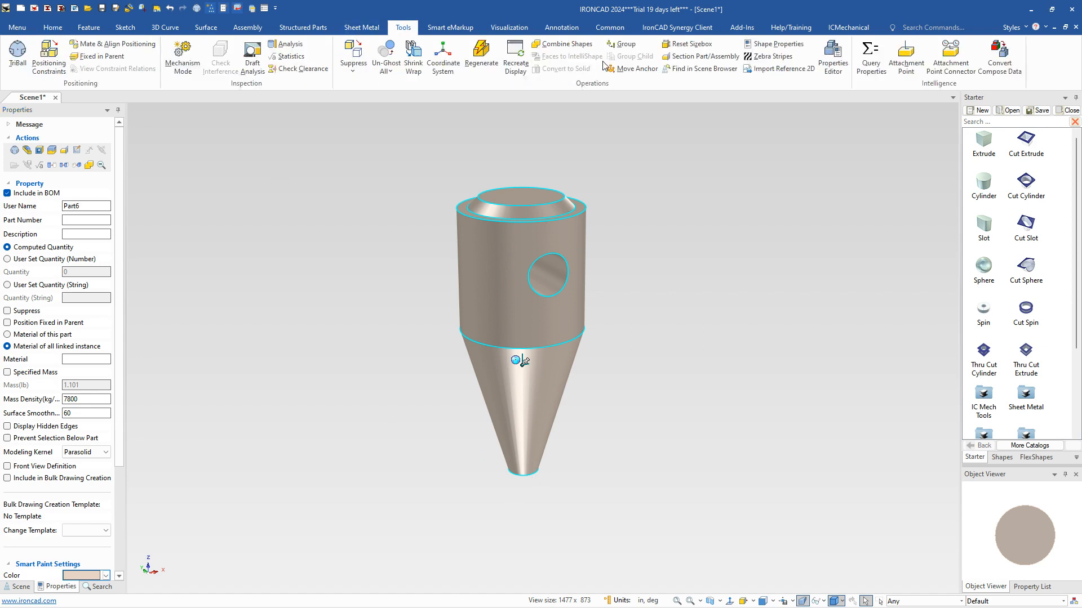
click(701, 62)
click(38, 232)
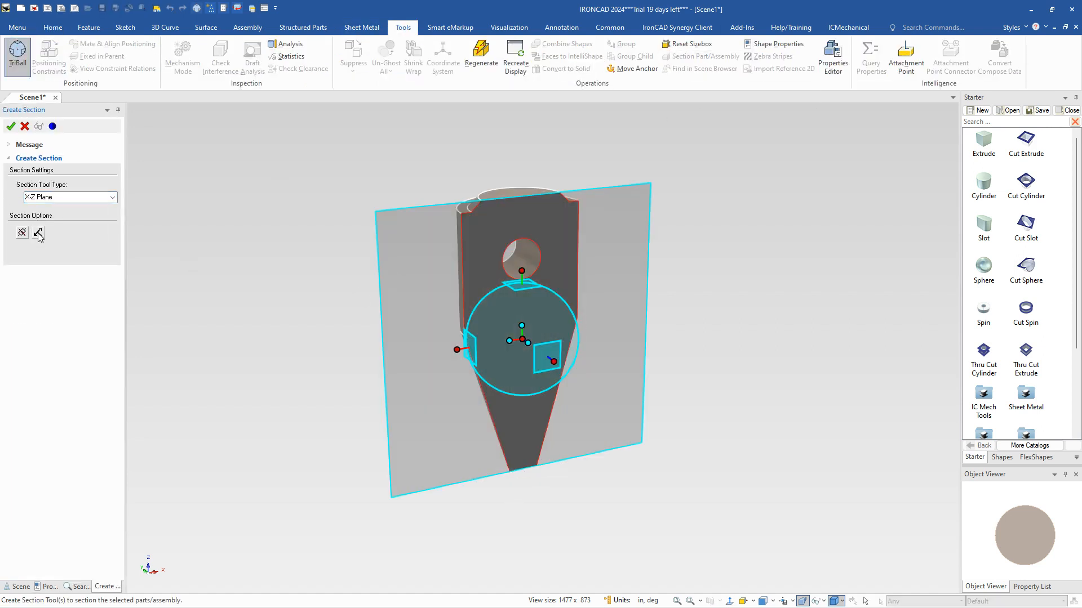
click(11, 126)
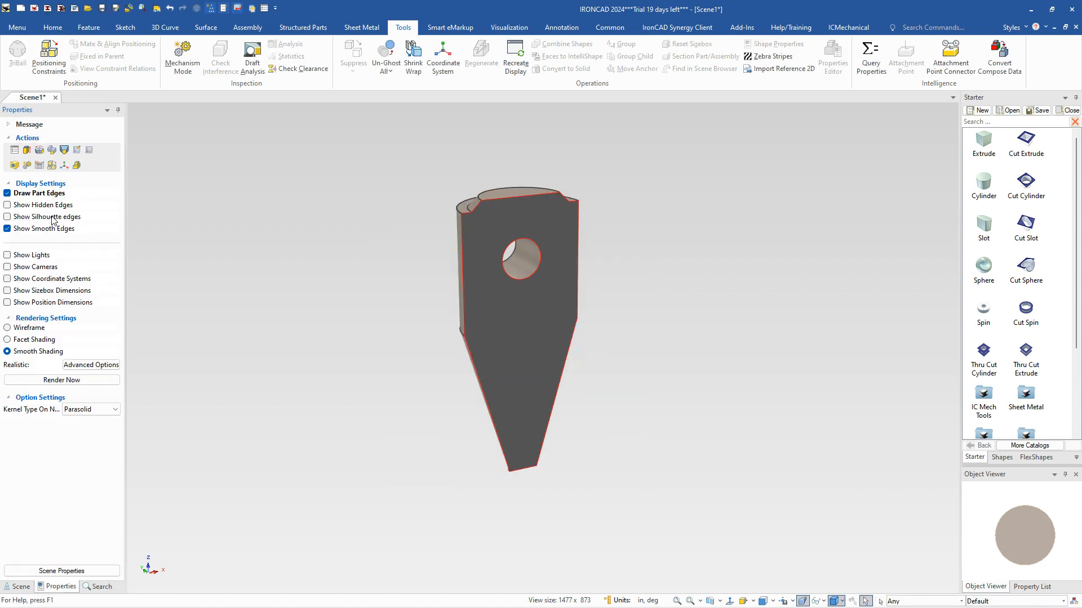
- Change the section tool's display so the cut face takes the part's own colour and plain edges
click(20, 586)
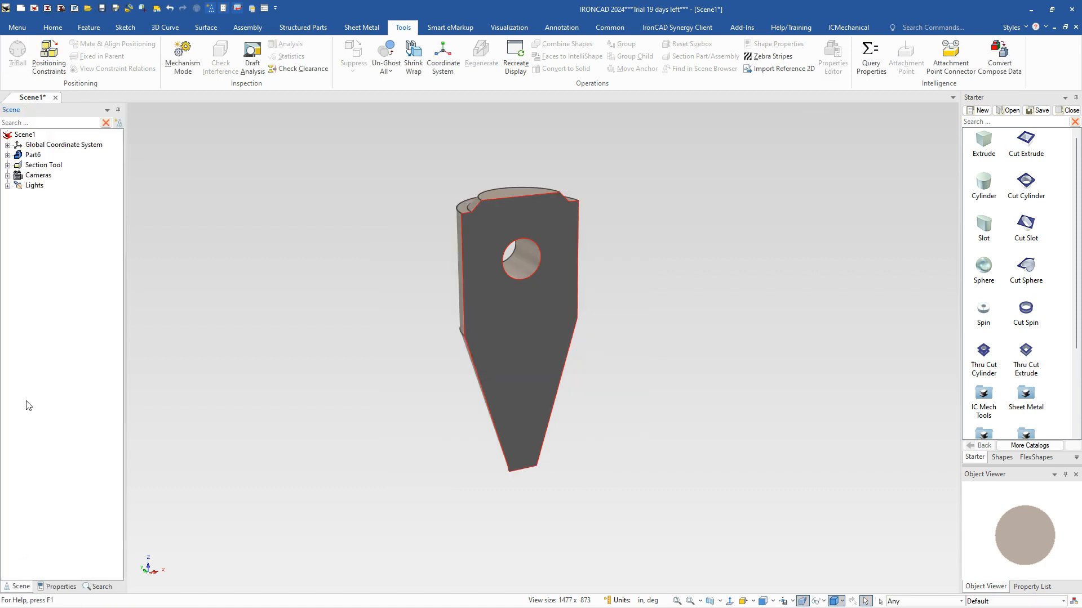
right_click(31, 165)
click(68, 203)
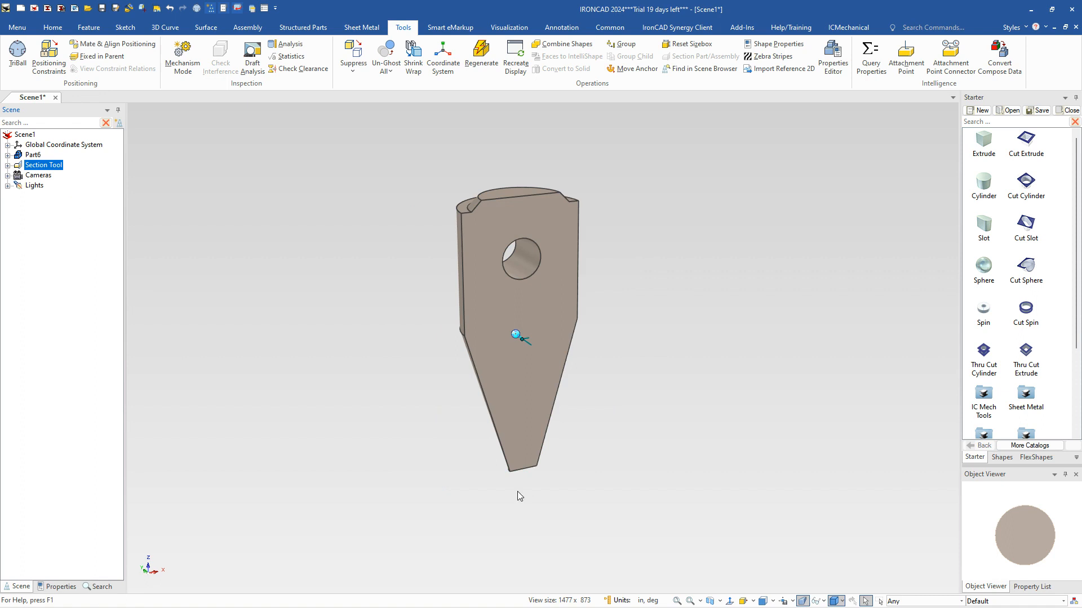
- Measure the length of the bottom edge of the sectioned part's tapered tip
scroll(525, 469, up, 4)
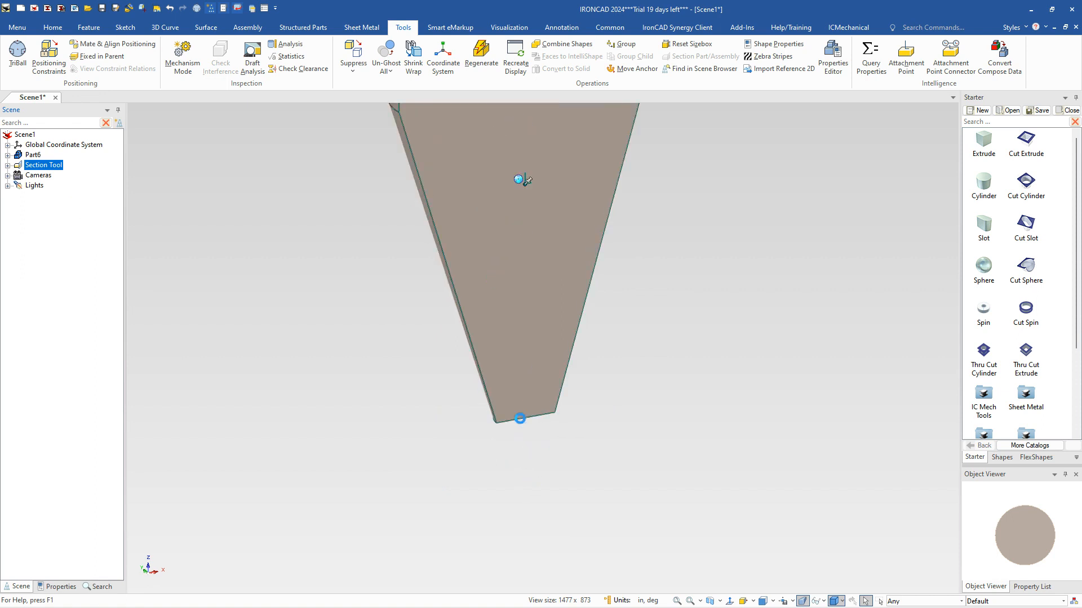
click(523, 422)
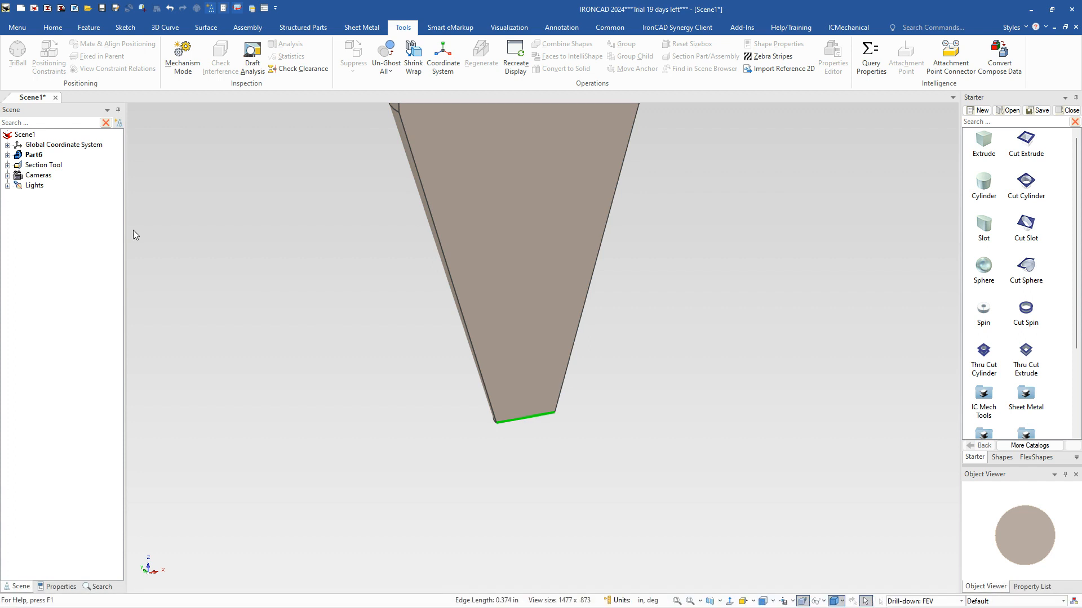
scroll(491, 361, down, 2)
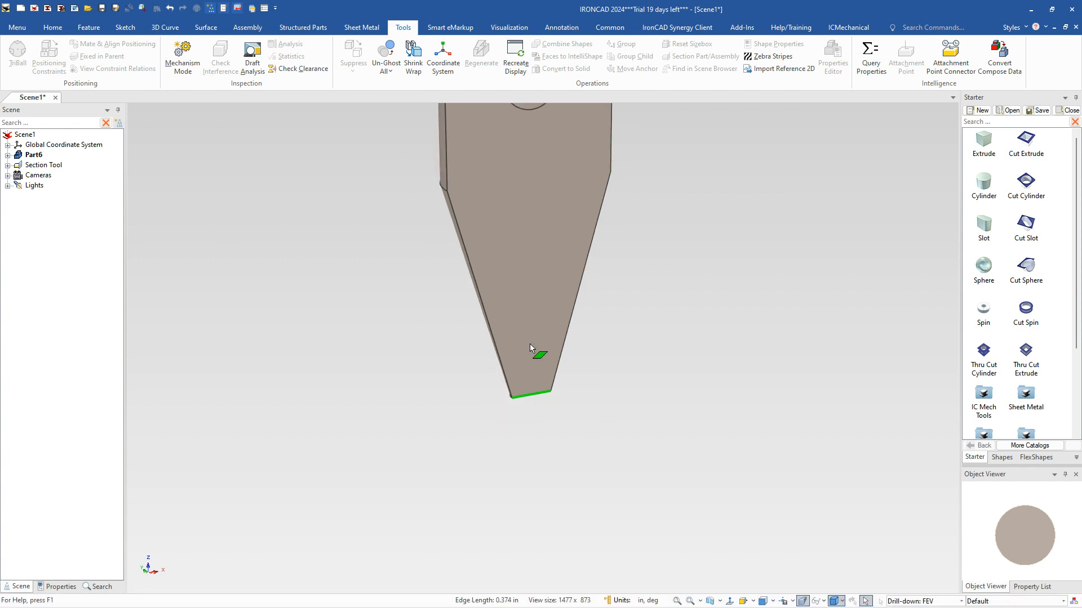
click(615, 353)
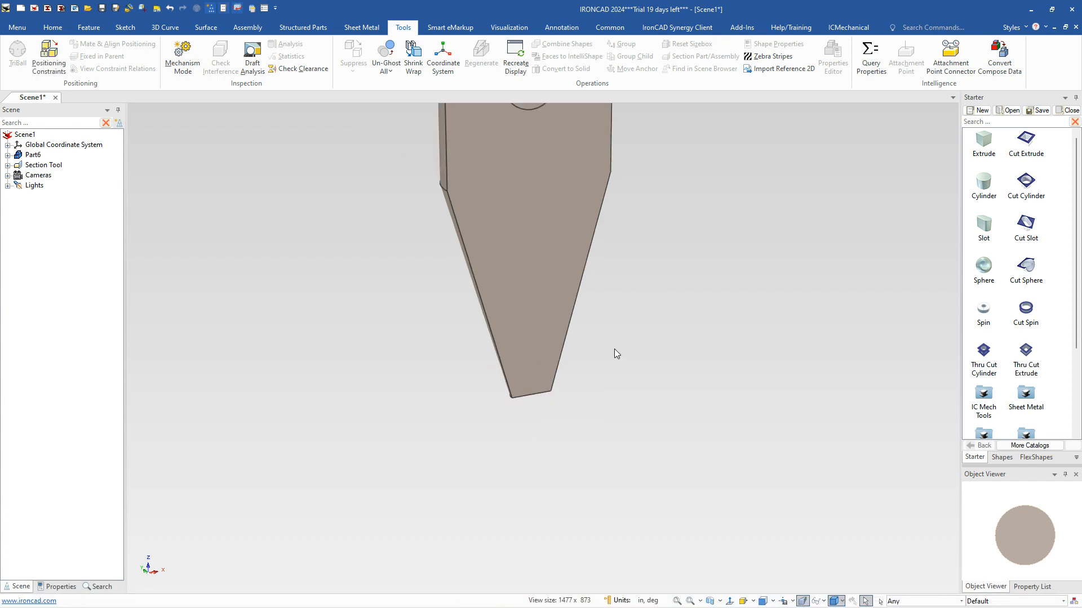
- Examine the sectioned part's upper end, including the chamfered groove profile around the top and the through hole
scroll(623, 316, down, 3)
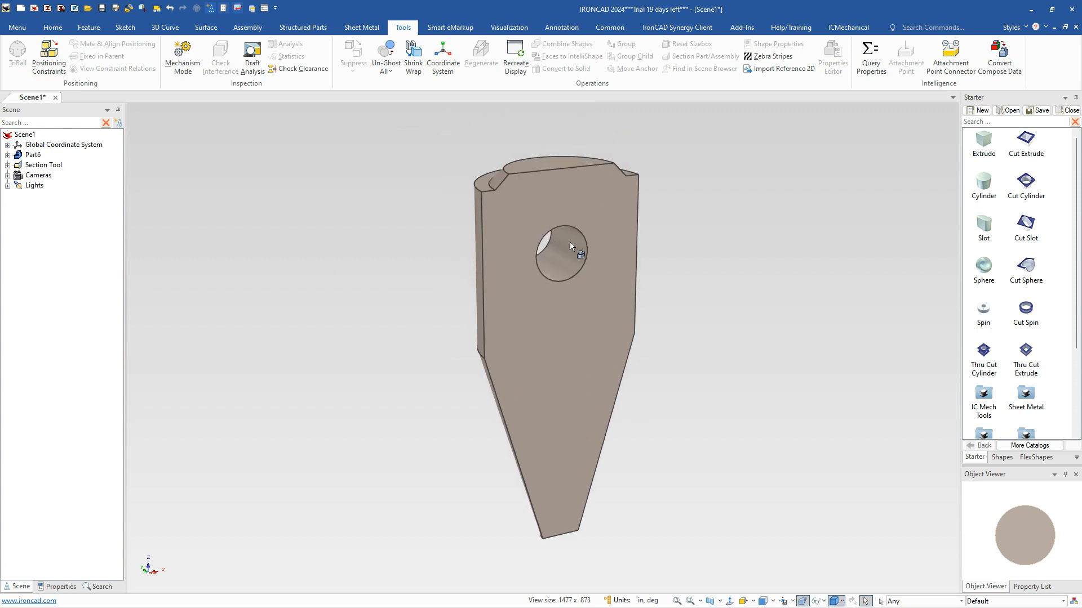
click(495, 188)
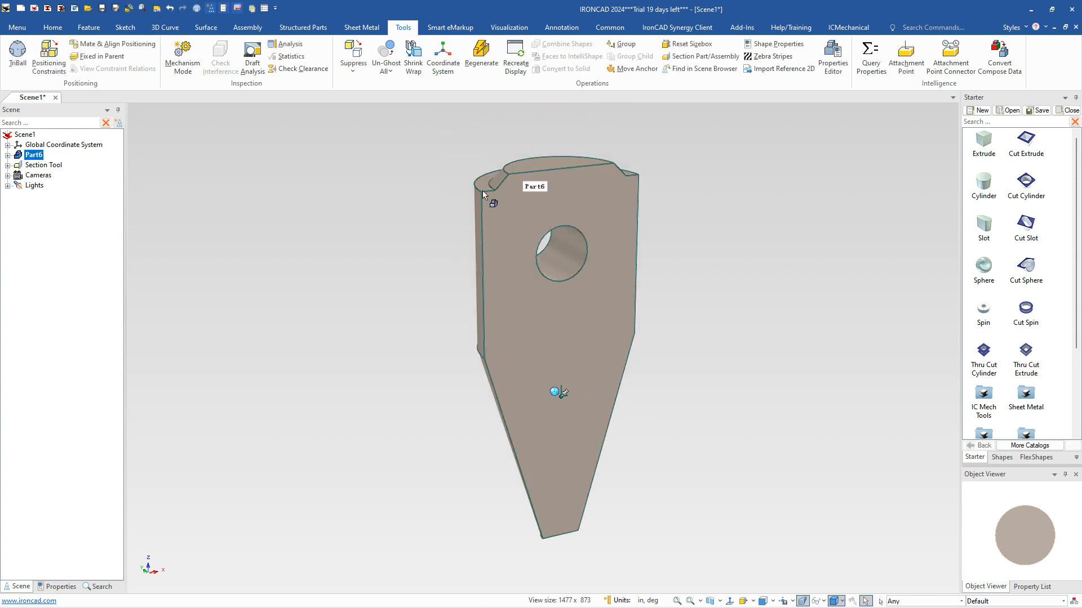
scroll(484, 181, up, 2)
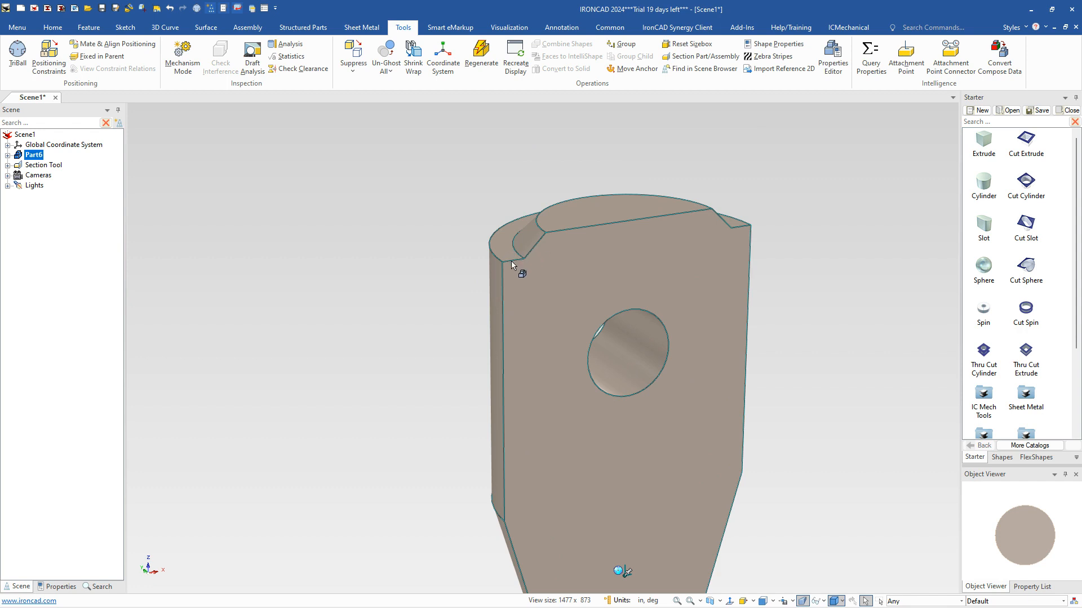
scroll(152, 54, up, 7)
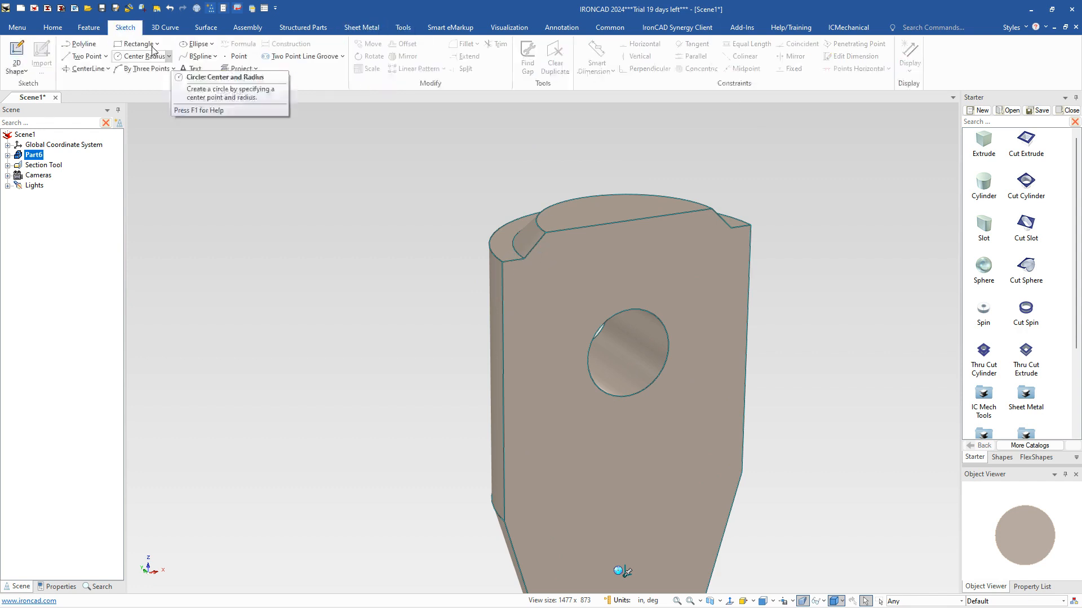
scroll(145, 50, up, 1)
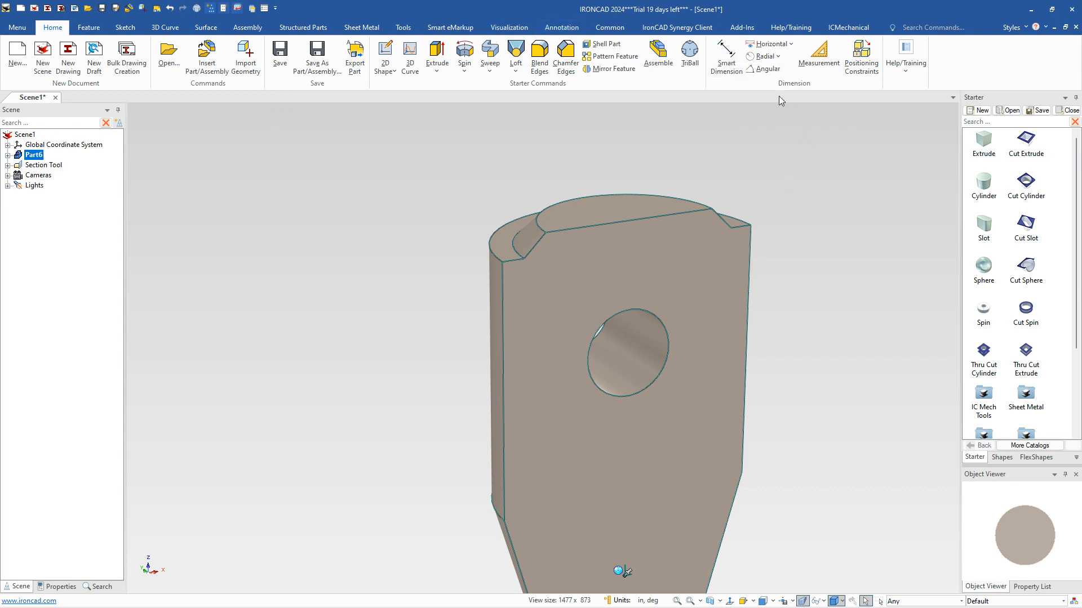
scroll(688, 471, down, 3)
scroll(654, 468, up, 5)
scroll(568, 444, down, 6)
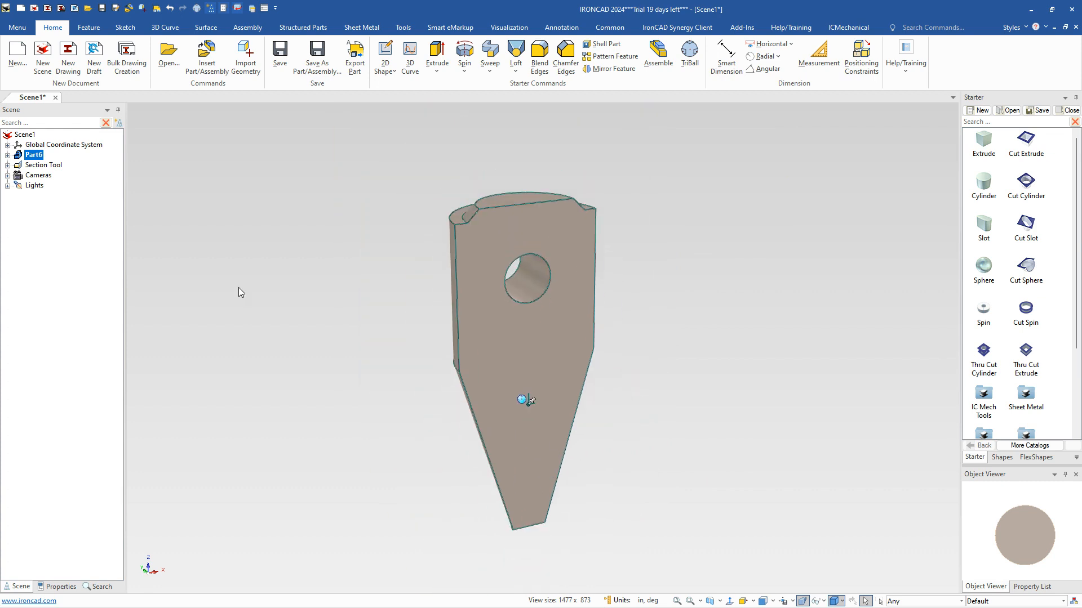
- Delete the section tool from the scene to restore the full part
click(23, 166)
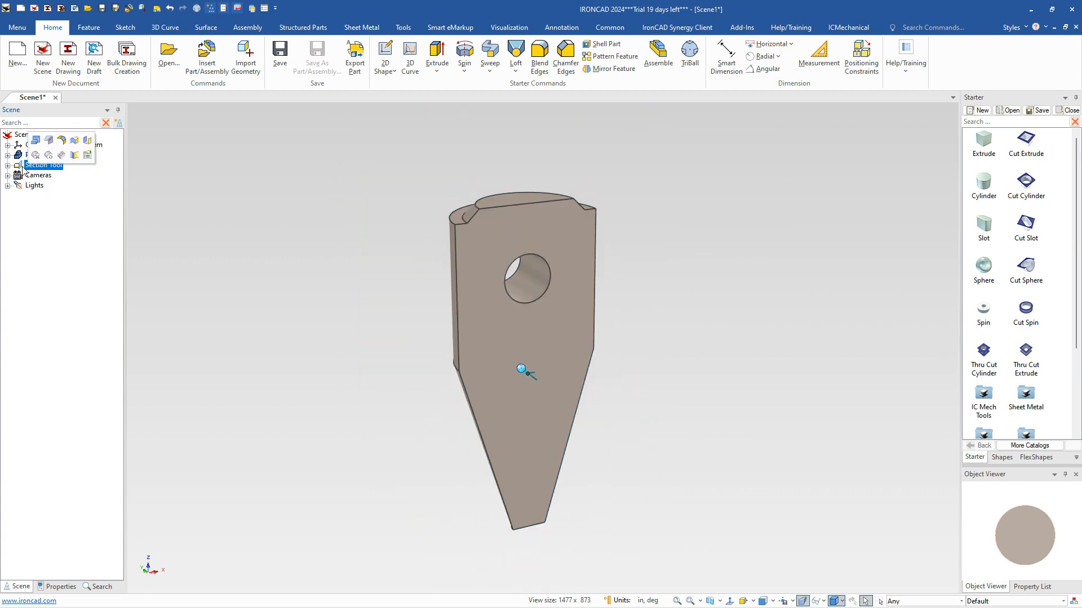
key(Delete)
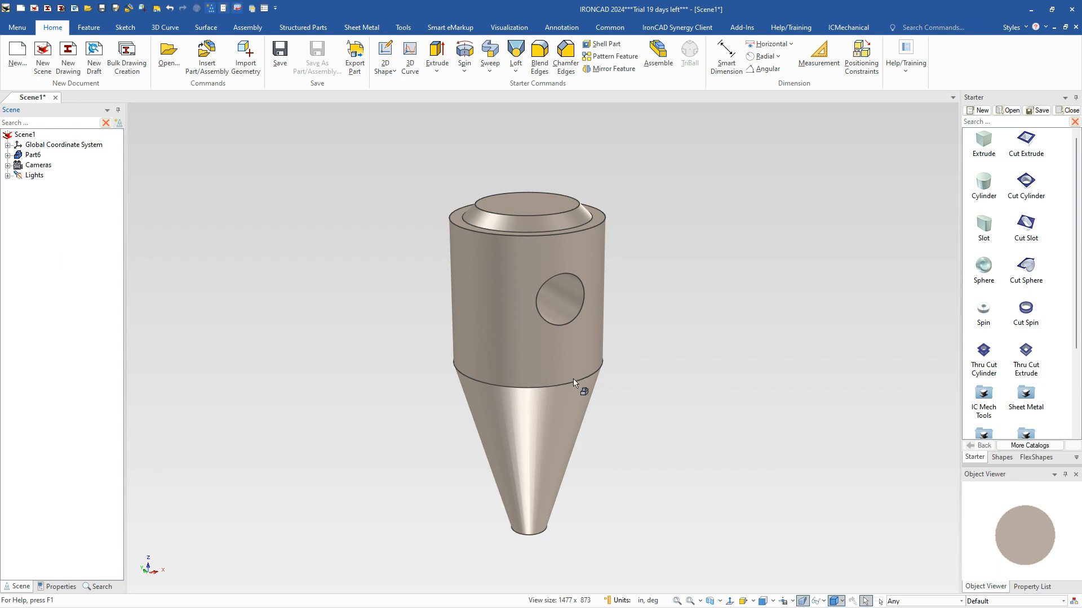
- Switch to the Greenshot image editor window holding the part's drawing
mouse_move(605, 606)
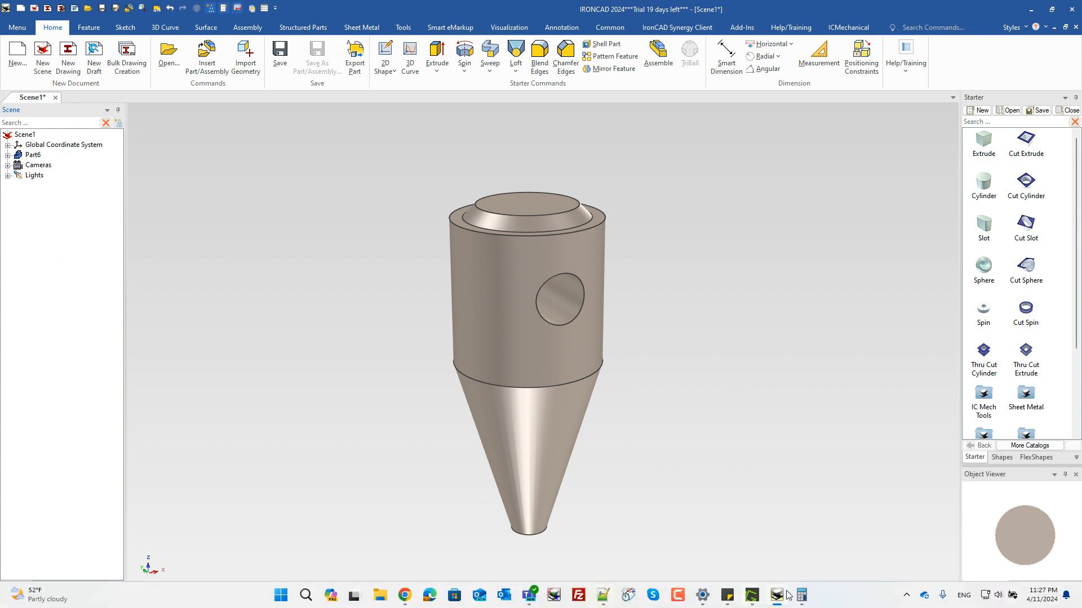
key(alt+Tab)
key(alt+Tab)
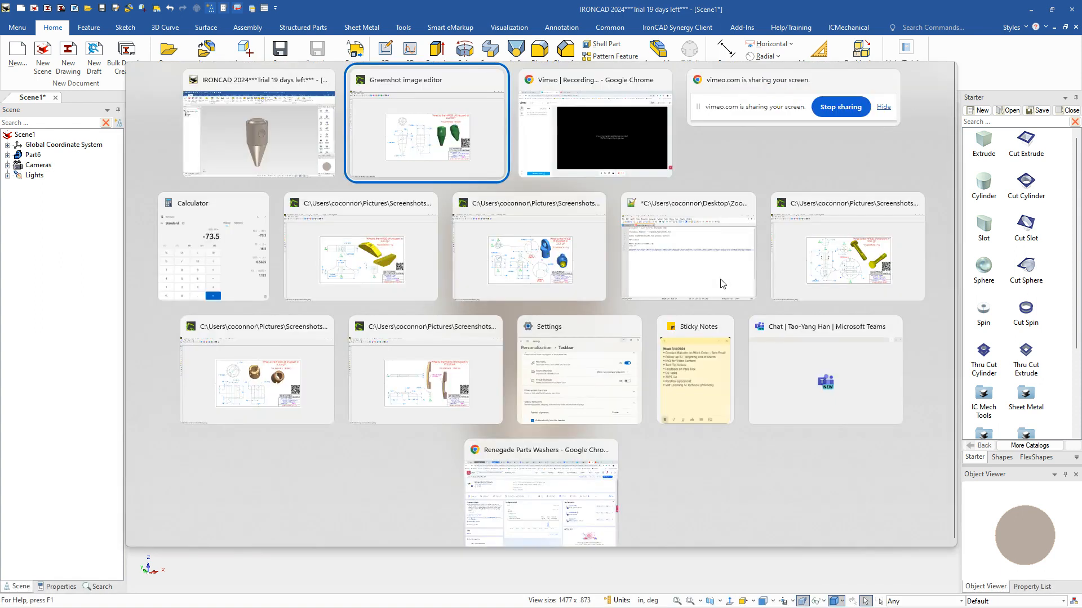